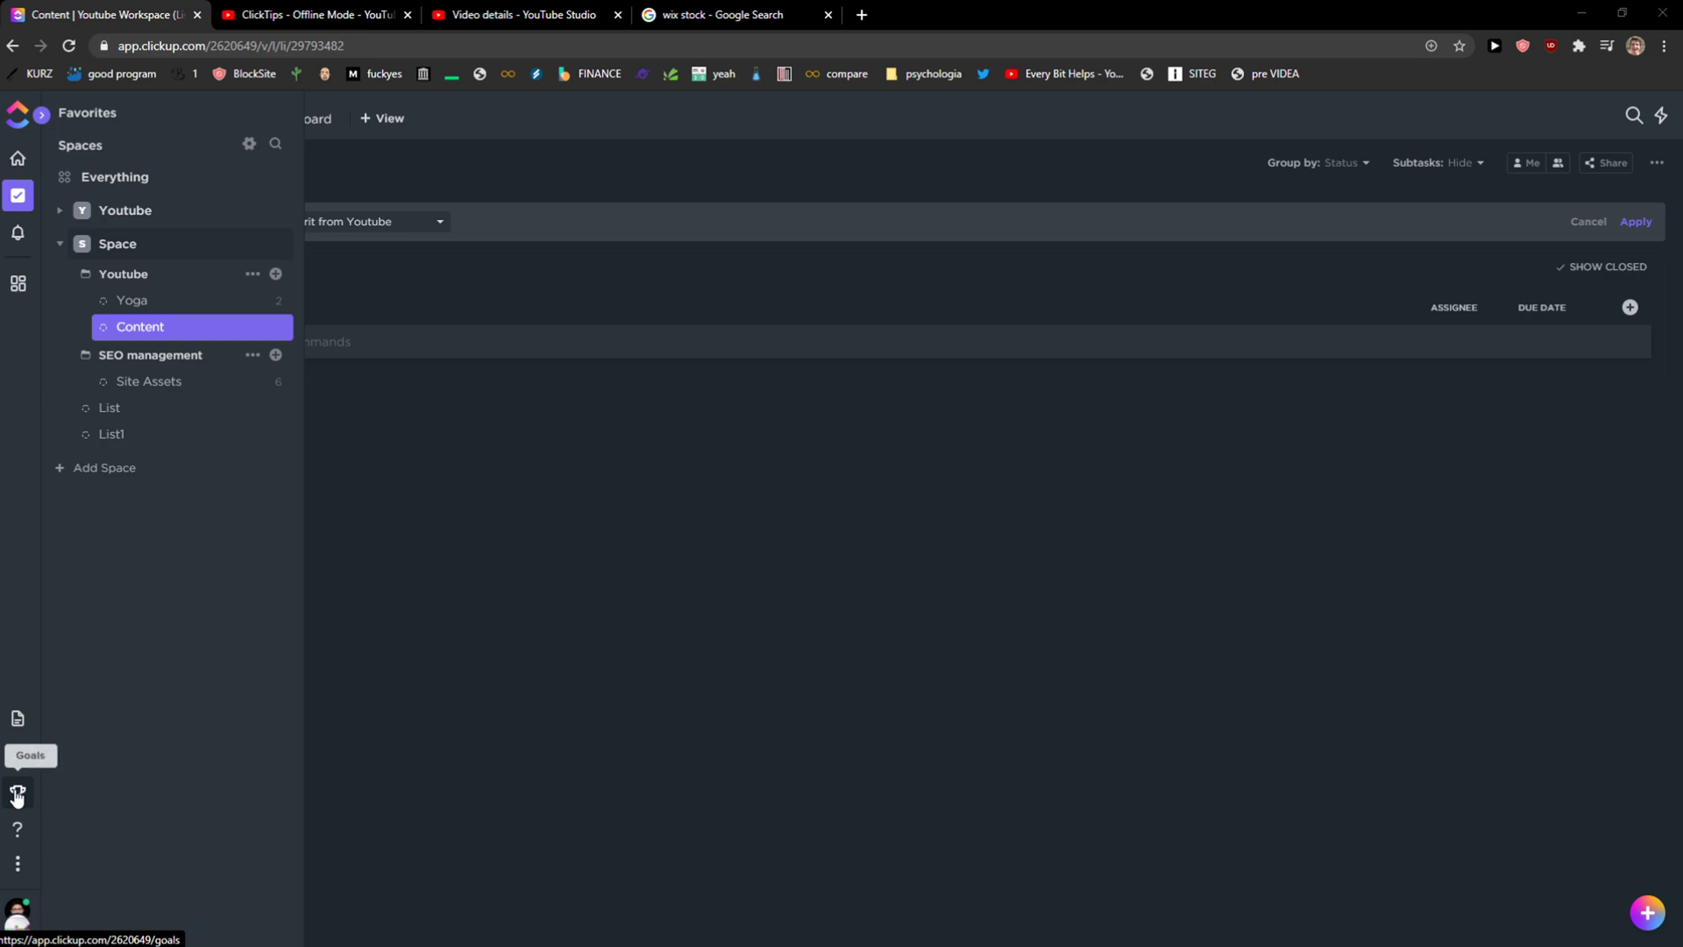
Start a new goal on the Goals page and name it "100000 subscribers".
{"action": "left_click", "coordinate": [17, 794]}
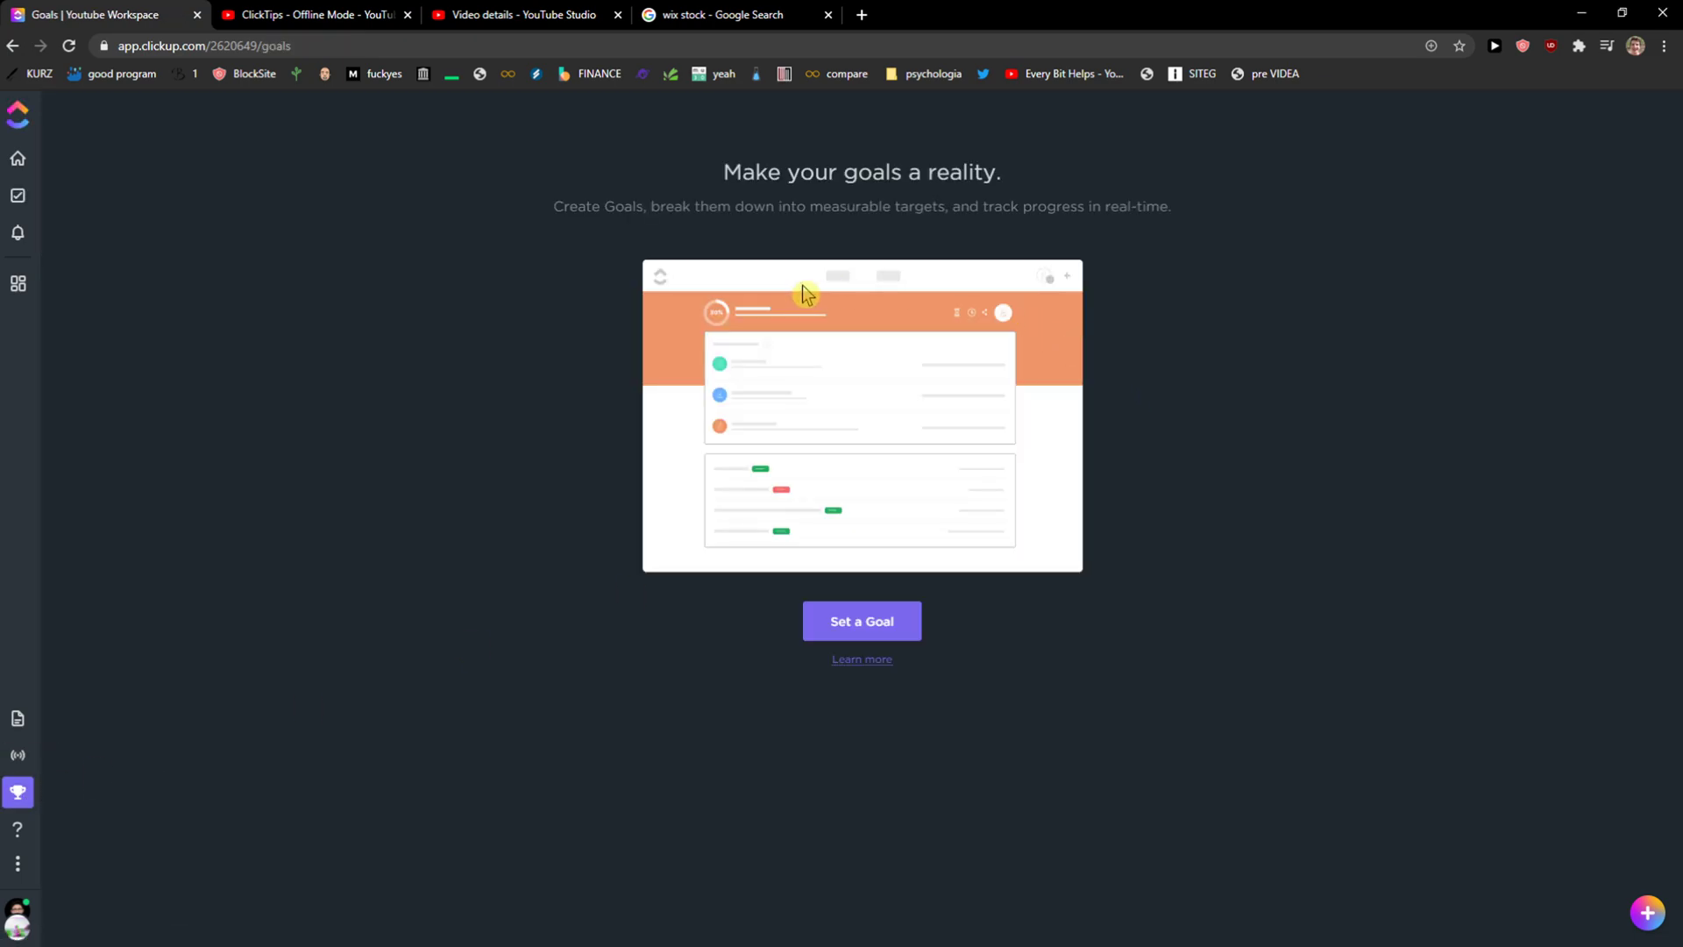
{"action": "left_click", "coordinate": [856, 620]}
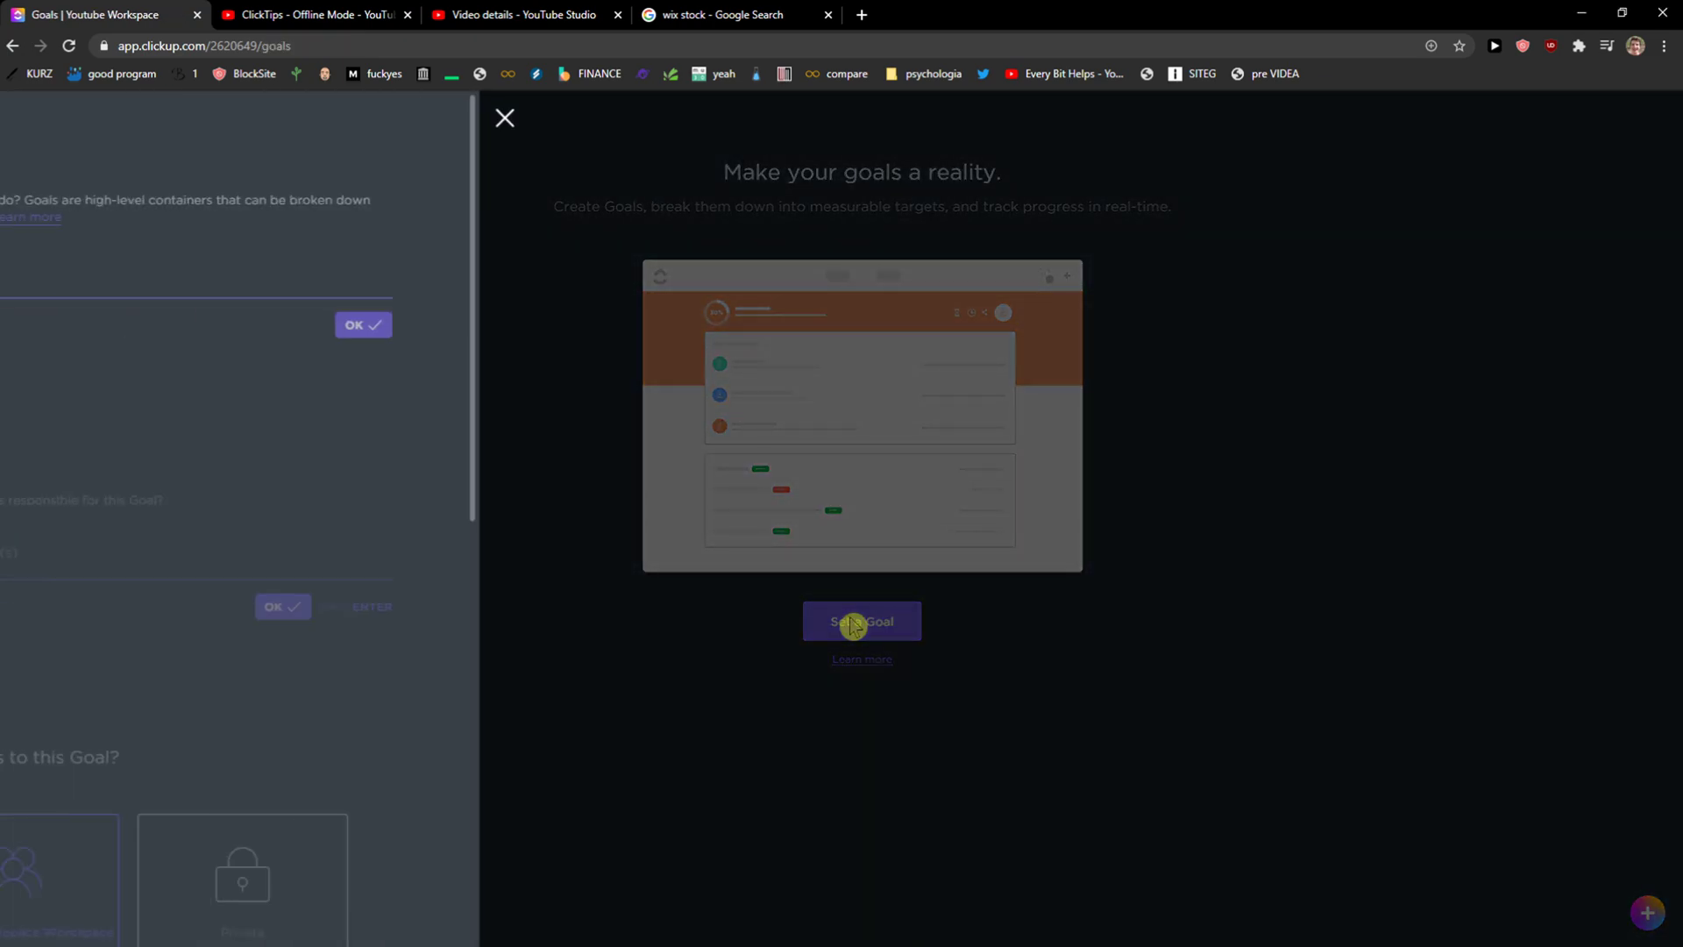
{"action": "left_click_drag", "start_coordinate": [137, 180], "coordinate": [177, 221]}
{"action": "left_click", "coordinate": [195, 227]}
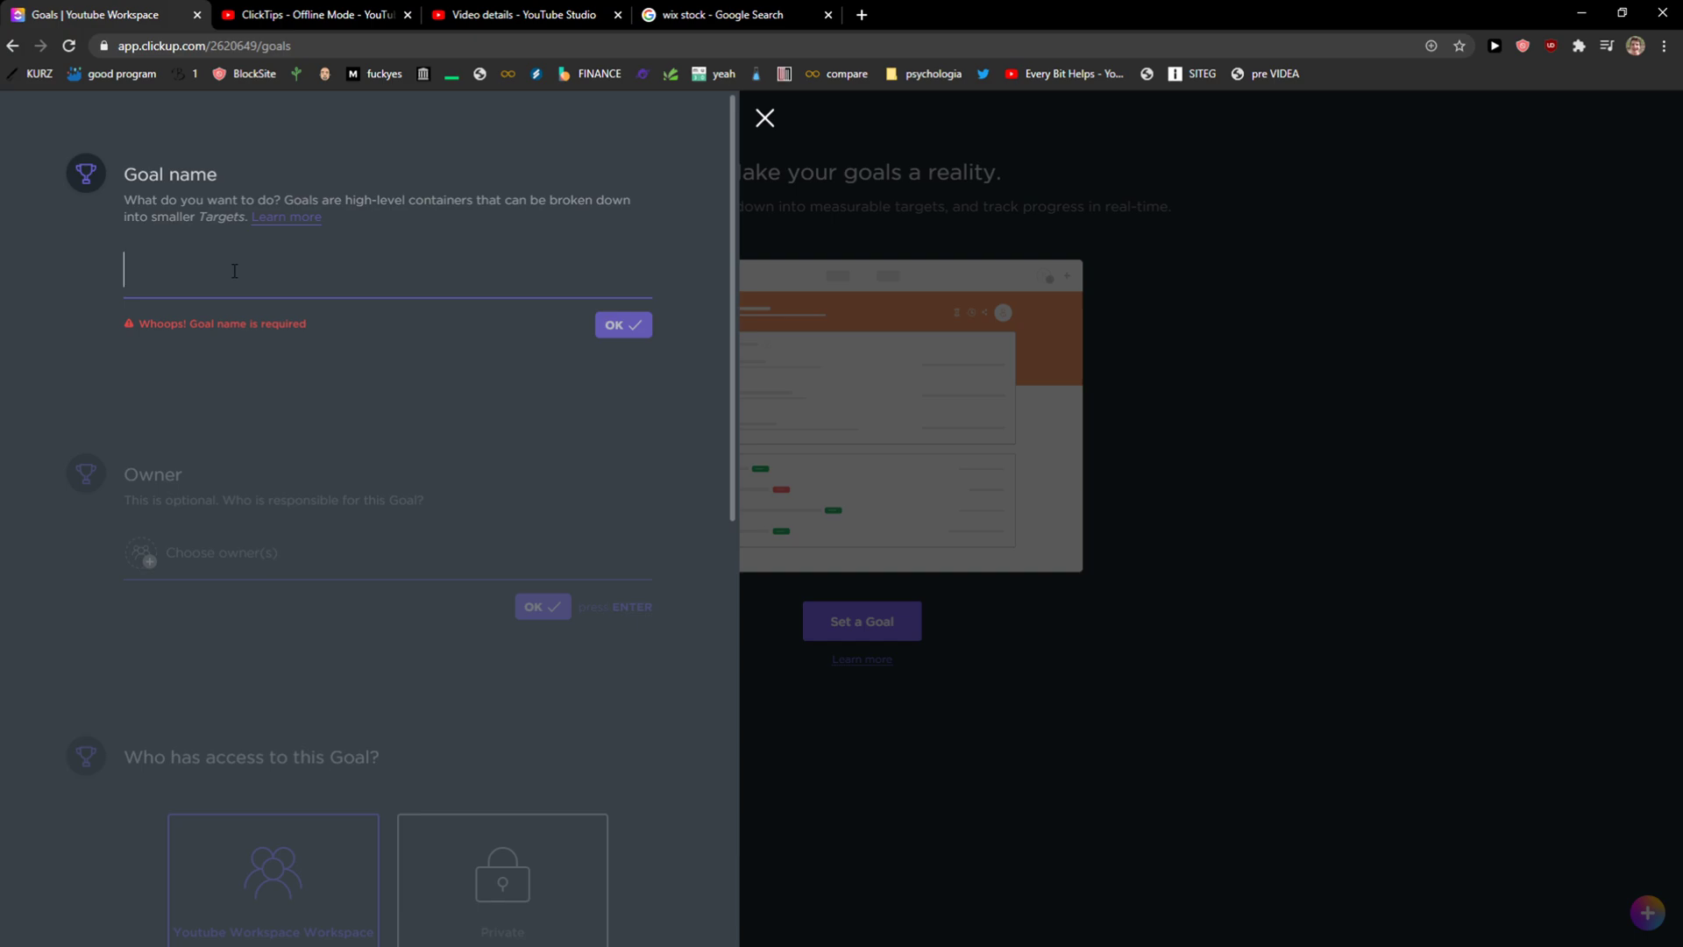
{"action": "type", "text": "100000 subsc"}
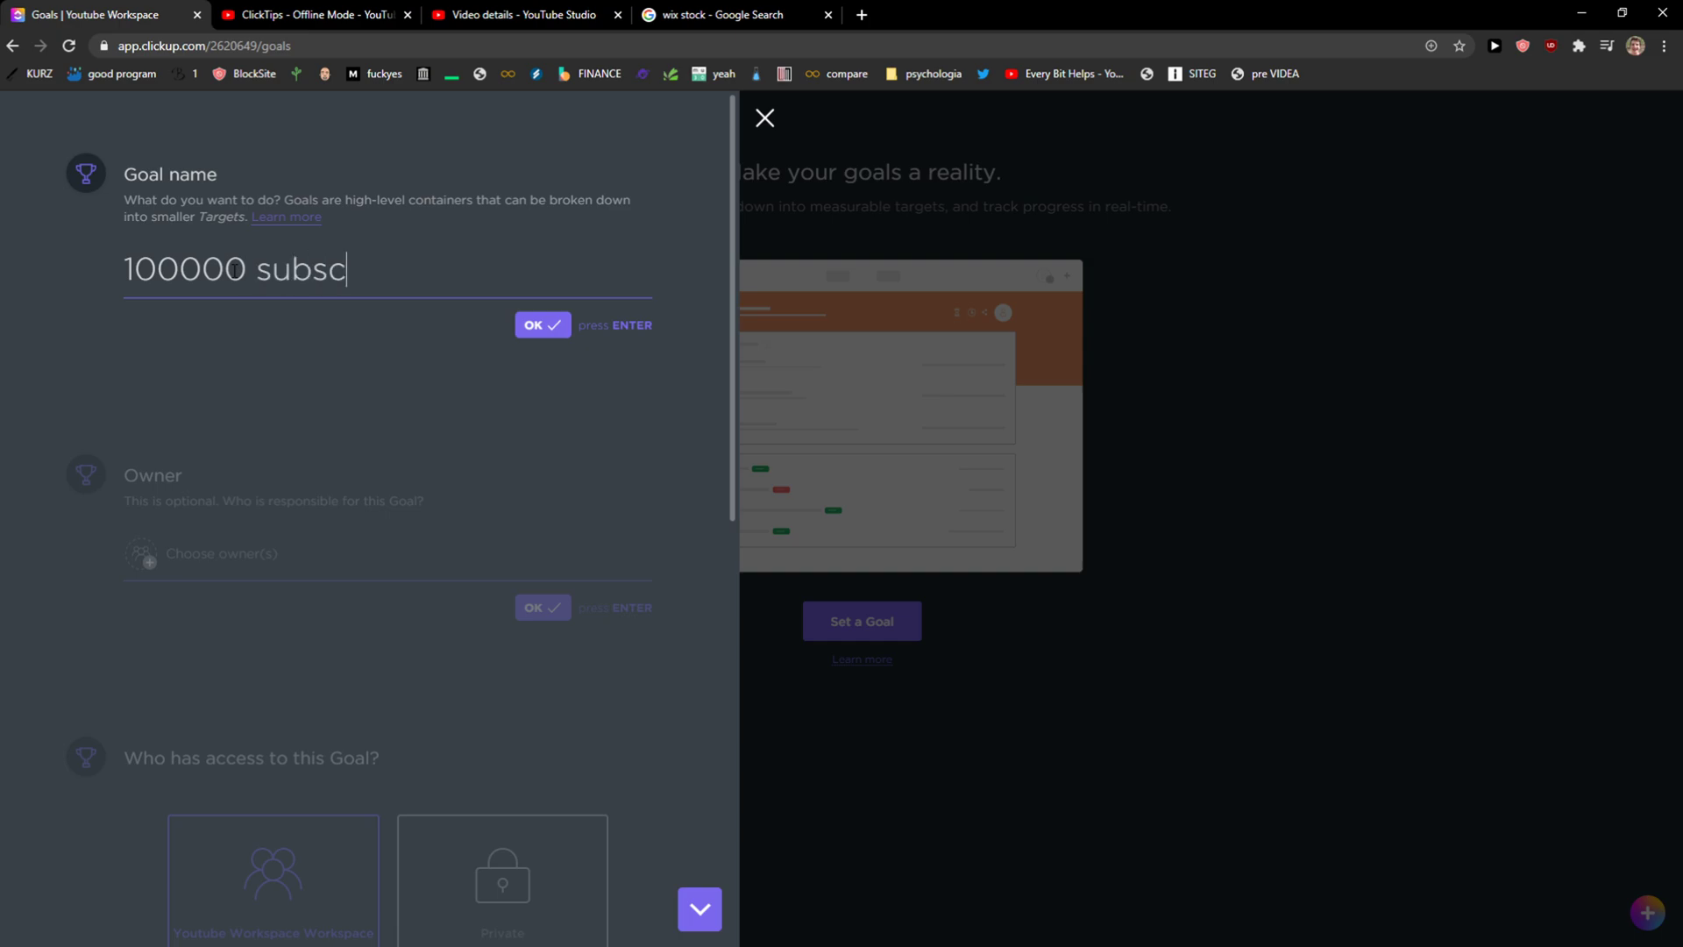
{"action": "type", "text": "rs"}
{"action": "key", "text": "Return"}
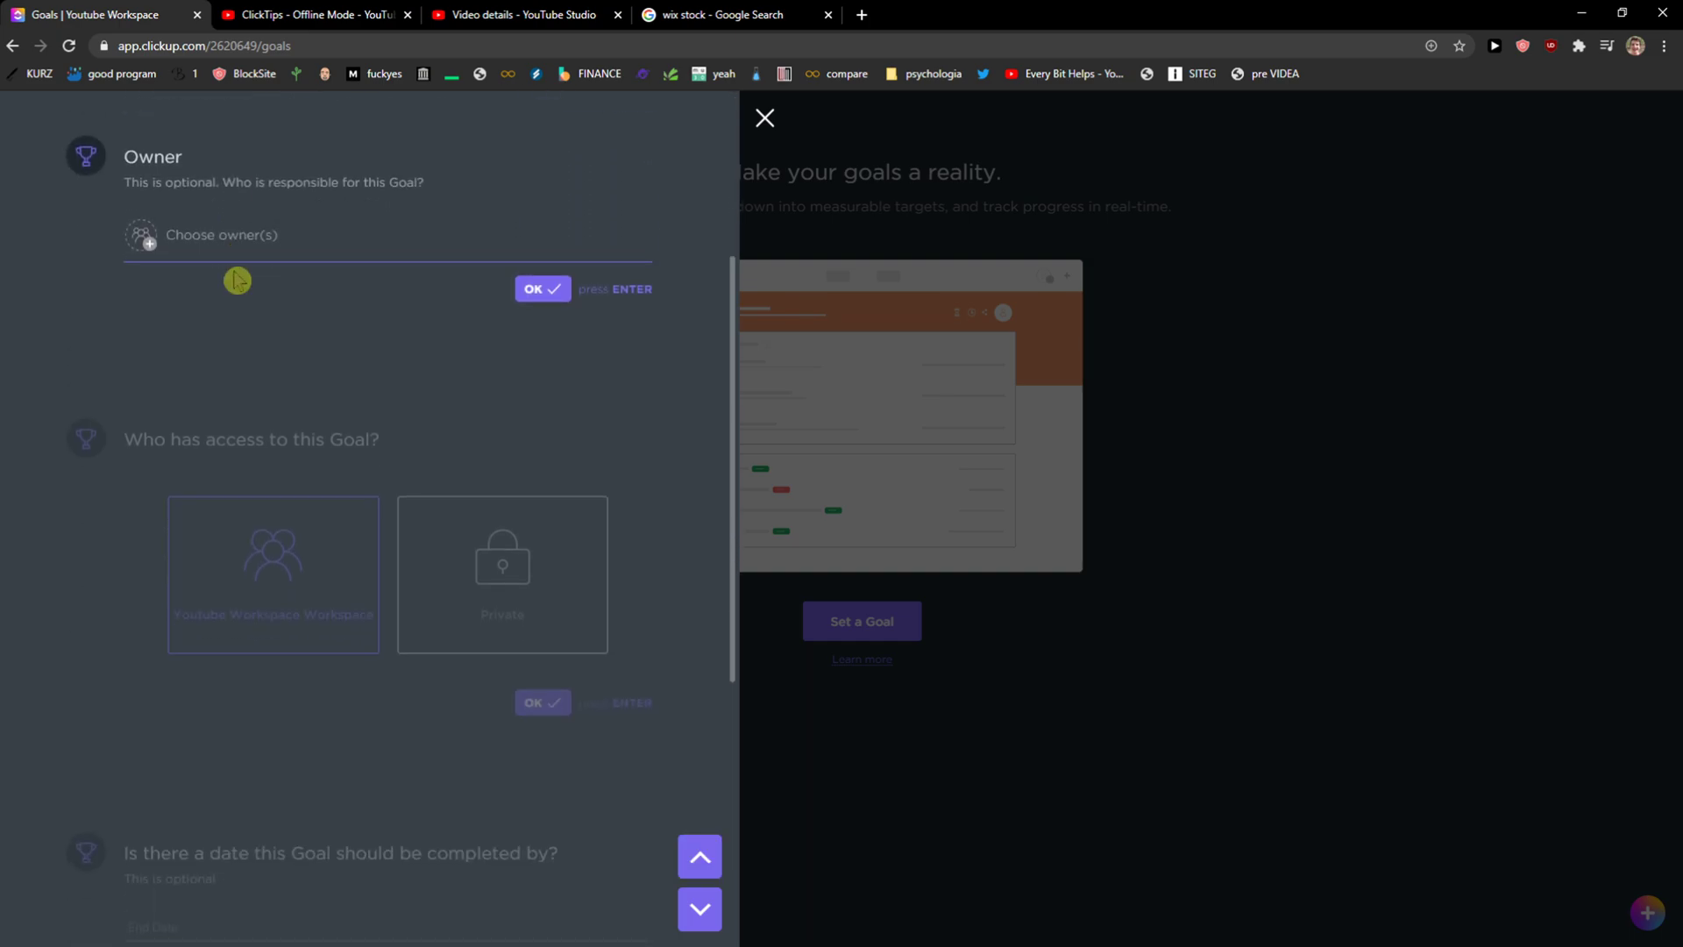
Assign yourself as the goal's owner and give the whole Youtube Workspace access to it.
{"action": "left_click", "coordinate": [227, 248]}
{"action": "left_click", "coordinate": [169, 331]}
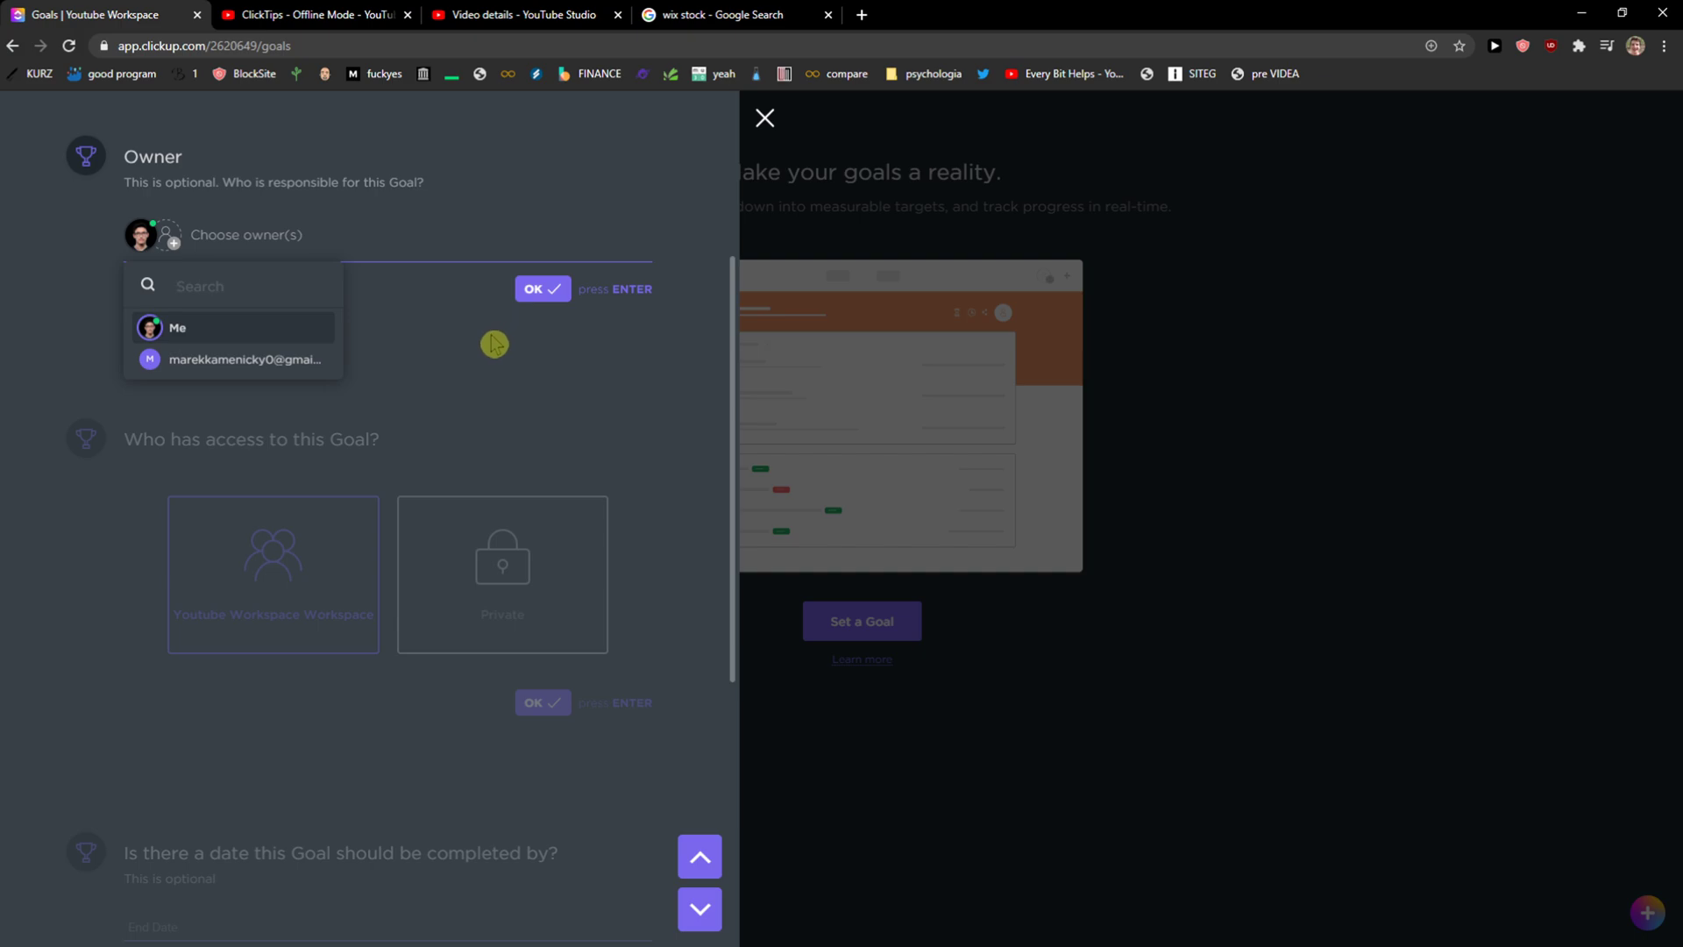
{"action": "left_click", "coordinate": [541, 294]}
{"action": "left_click", "coordinate": [526, 294]}
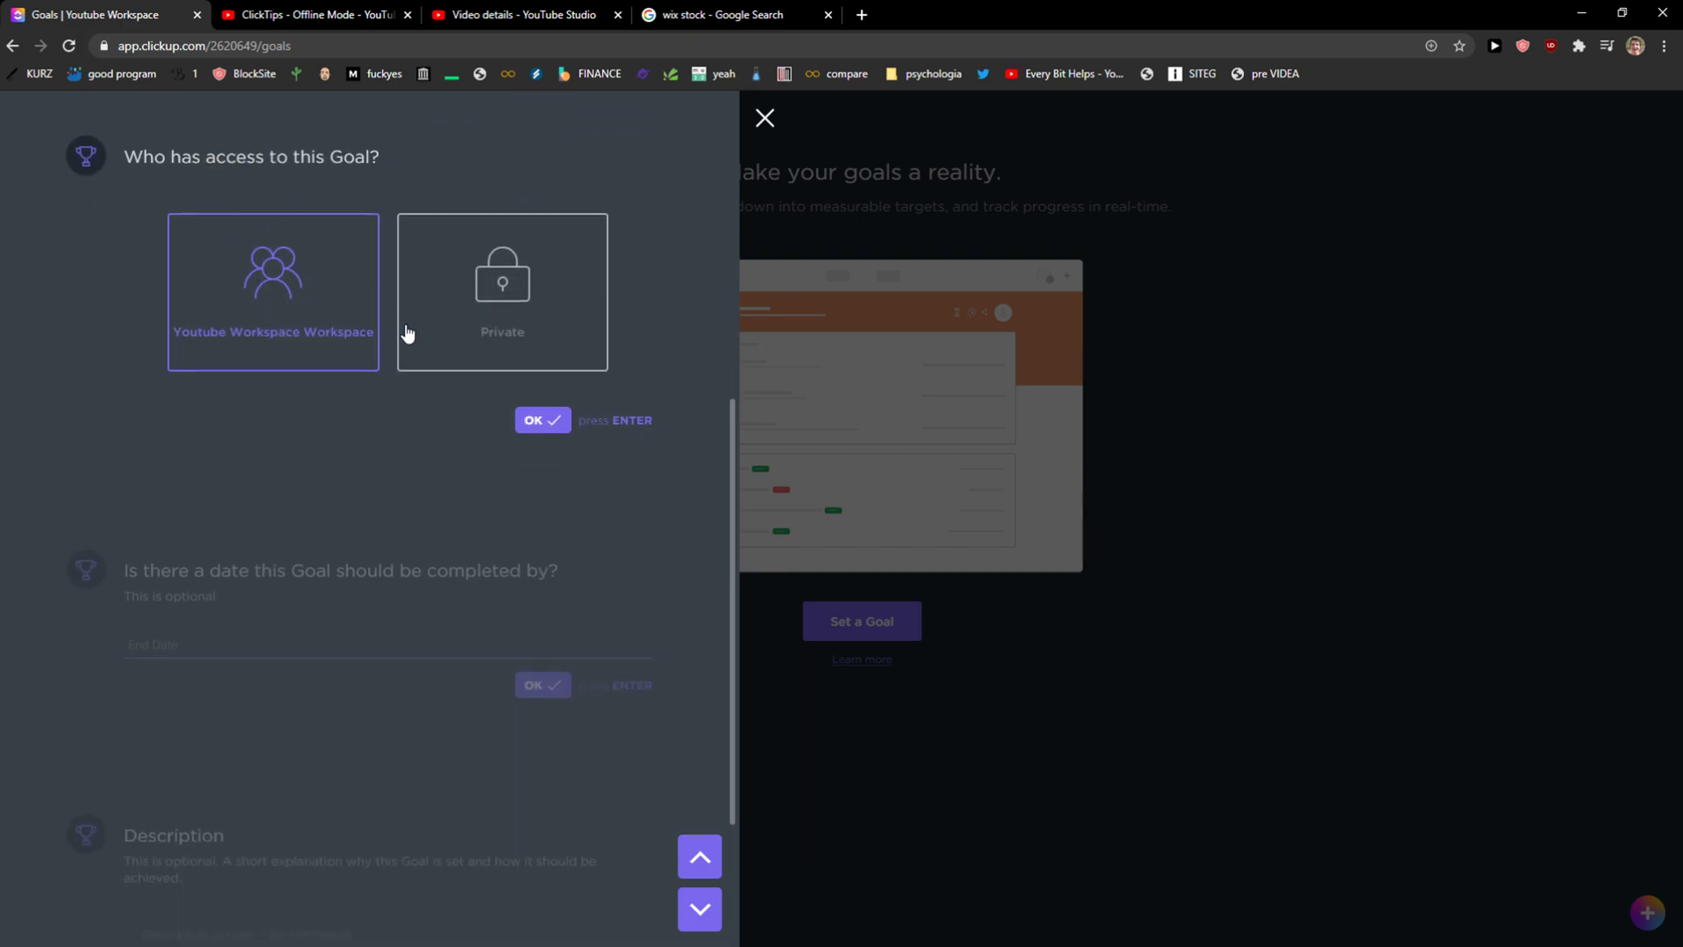
{"action": "left_click", "coordinate": [504, 305]}
{"action": "left_click", "coordinate": [302, 306]}
{"action": "left_click", "coordinate": [530, 423]}
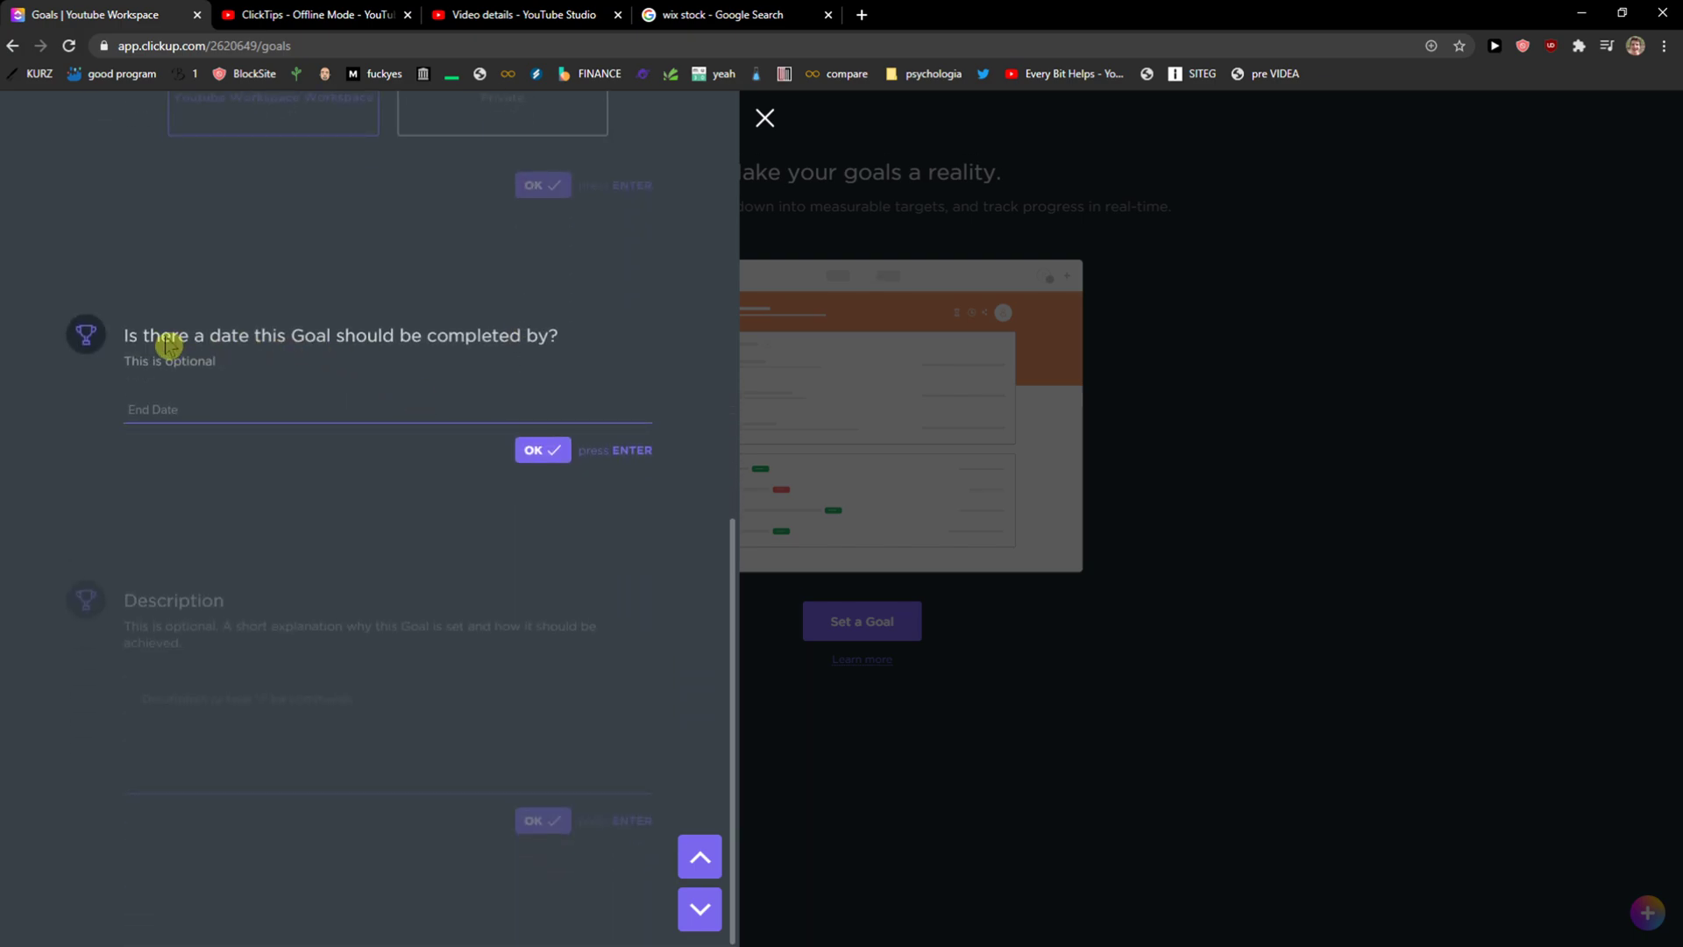
Set the goal's due date to December 31, 2020.
{"action": "left_click_drag", "start_coordinate": [161, 338], "coordinate": [416, 397]}
{"action": "left_click", "coordinate": [349, 414]}
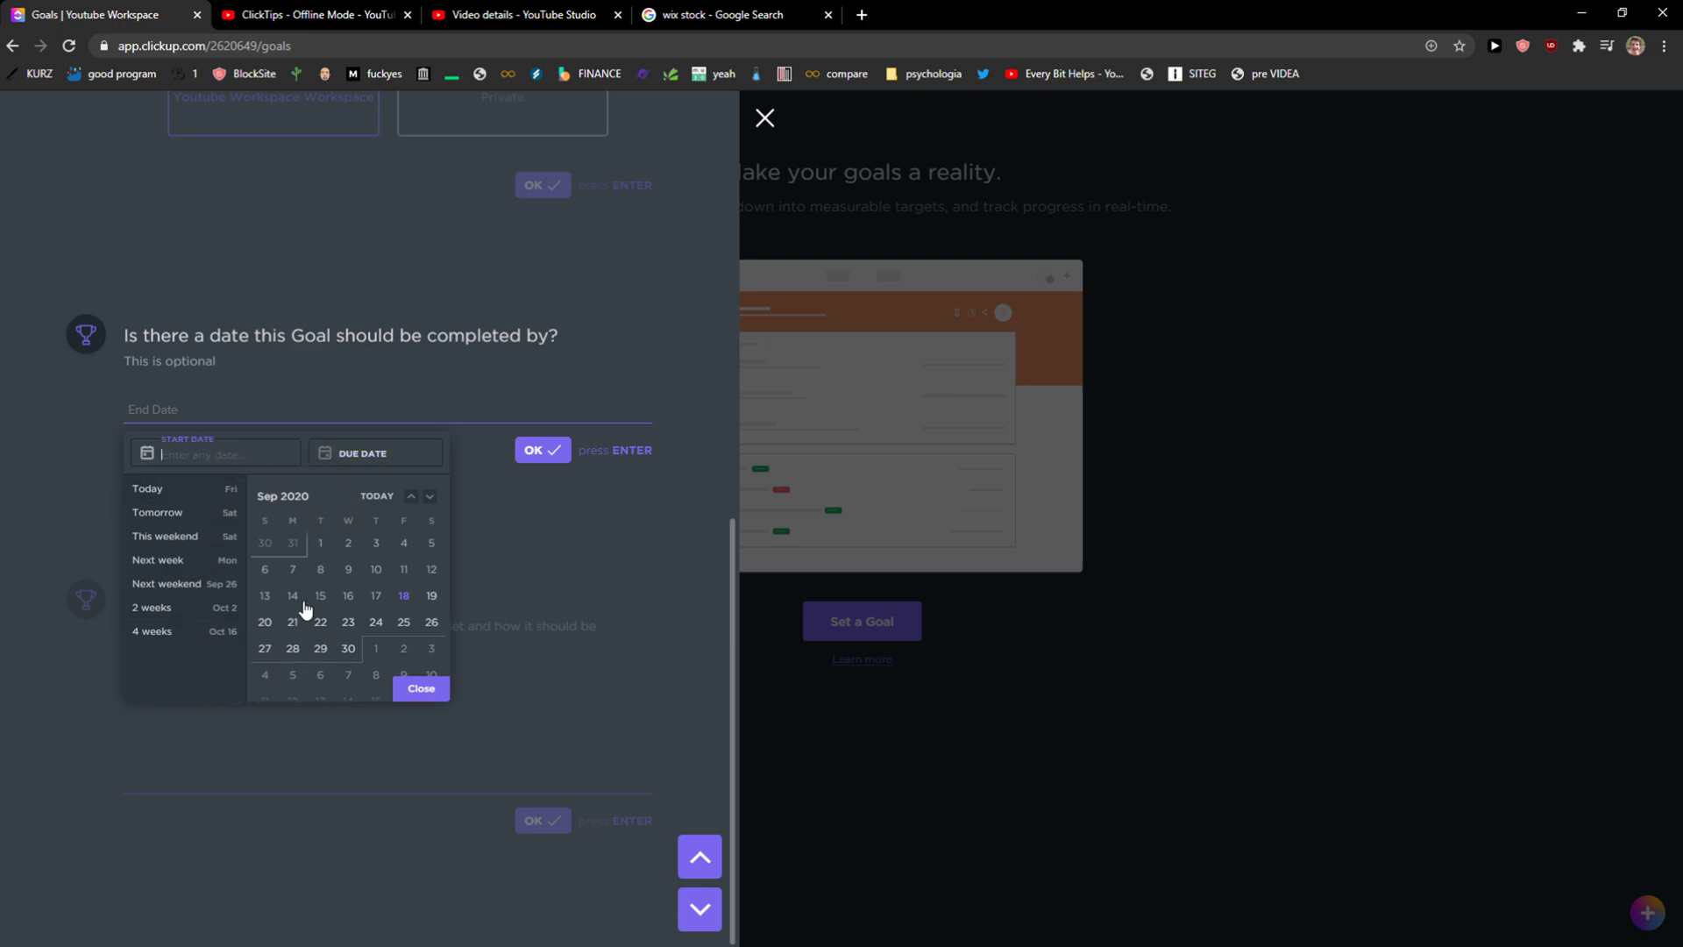
{"action": "left_click", "coordinate": [352, 453]}
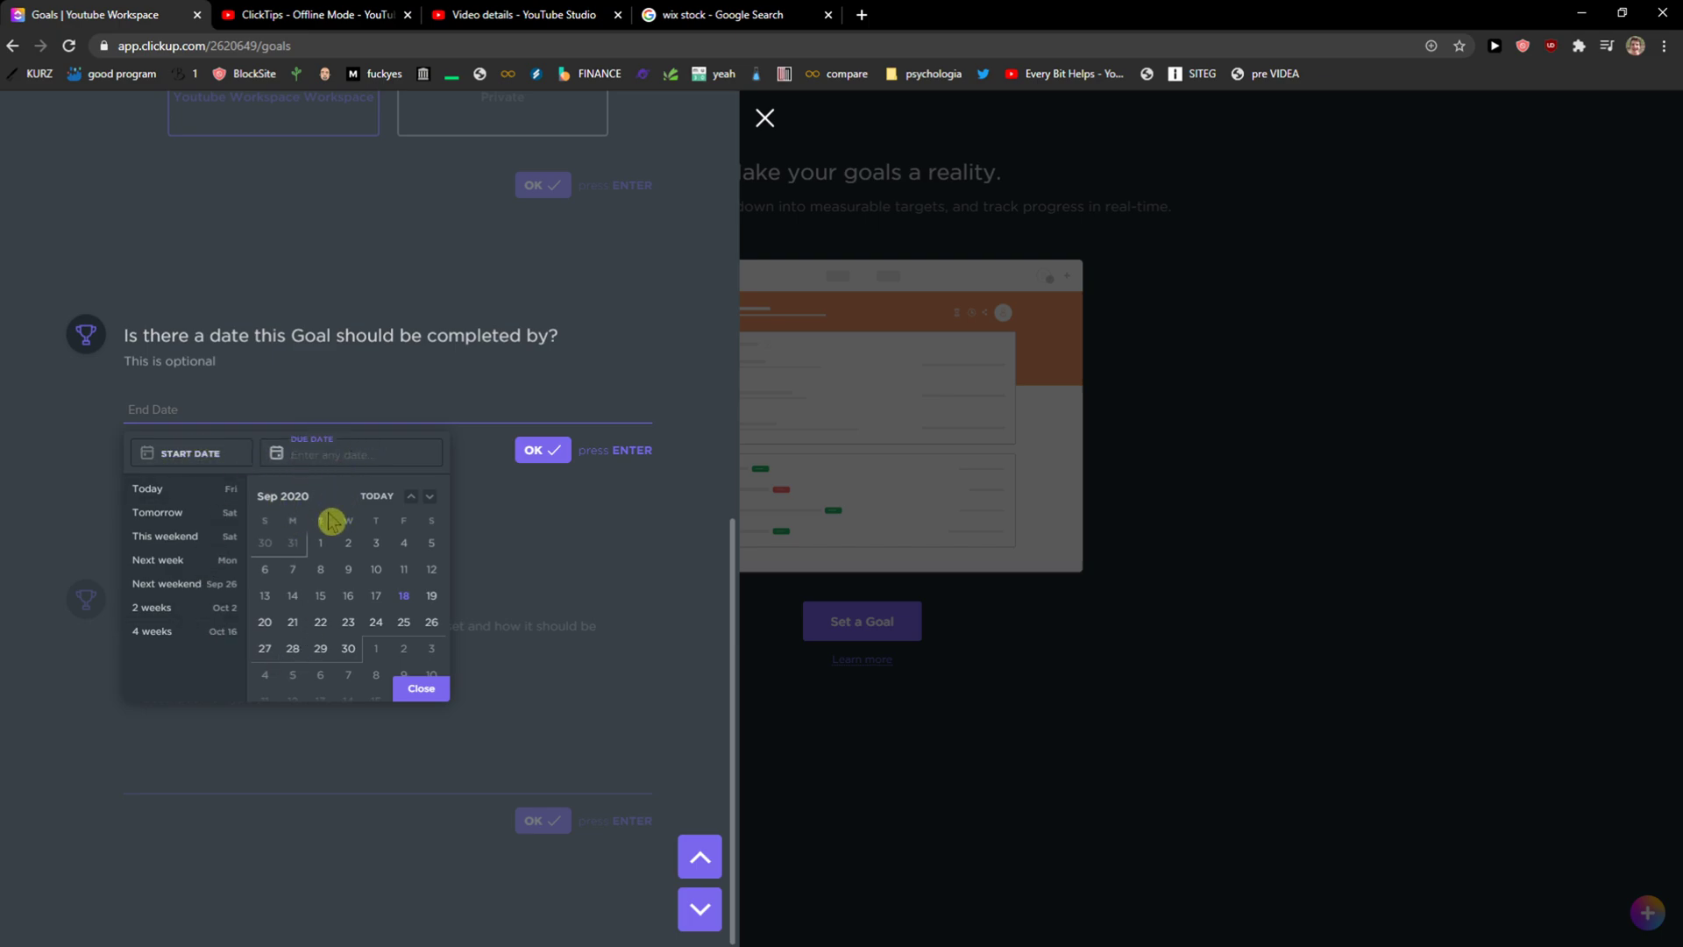
{"action": "scroll", "coordinate": [297, 601], "scroll_direction": "down", "scroll_amount": 6}
{"action": "scroll", "coordinate": [282, 585], "scroll_direction": "up", "scroll_amount": 3}
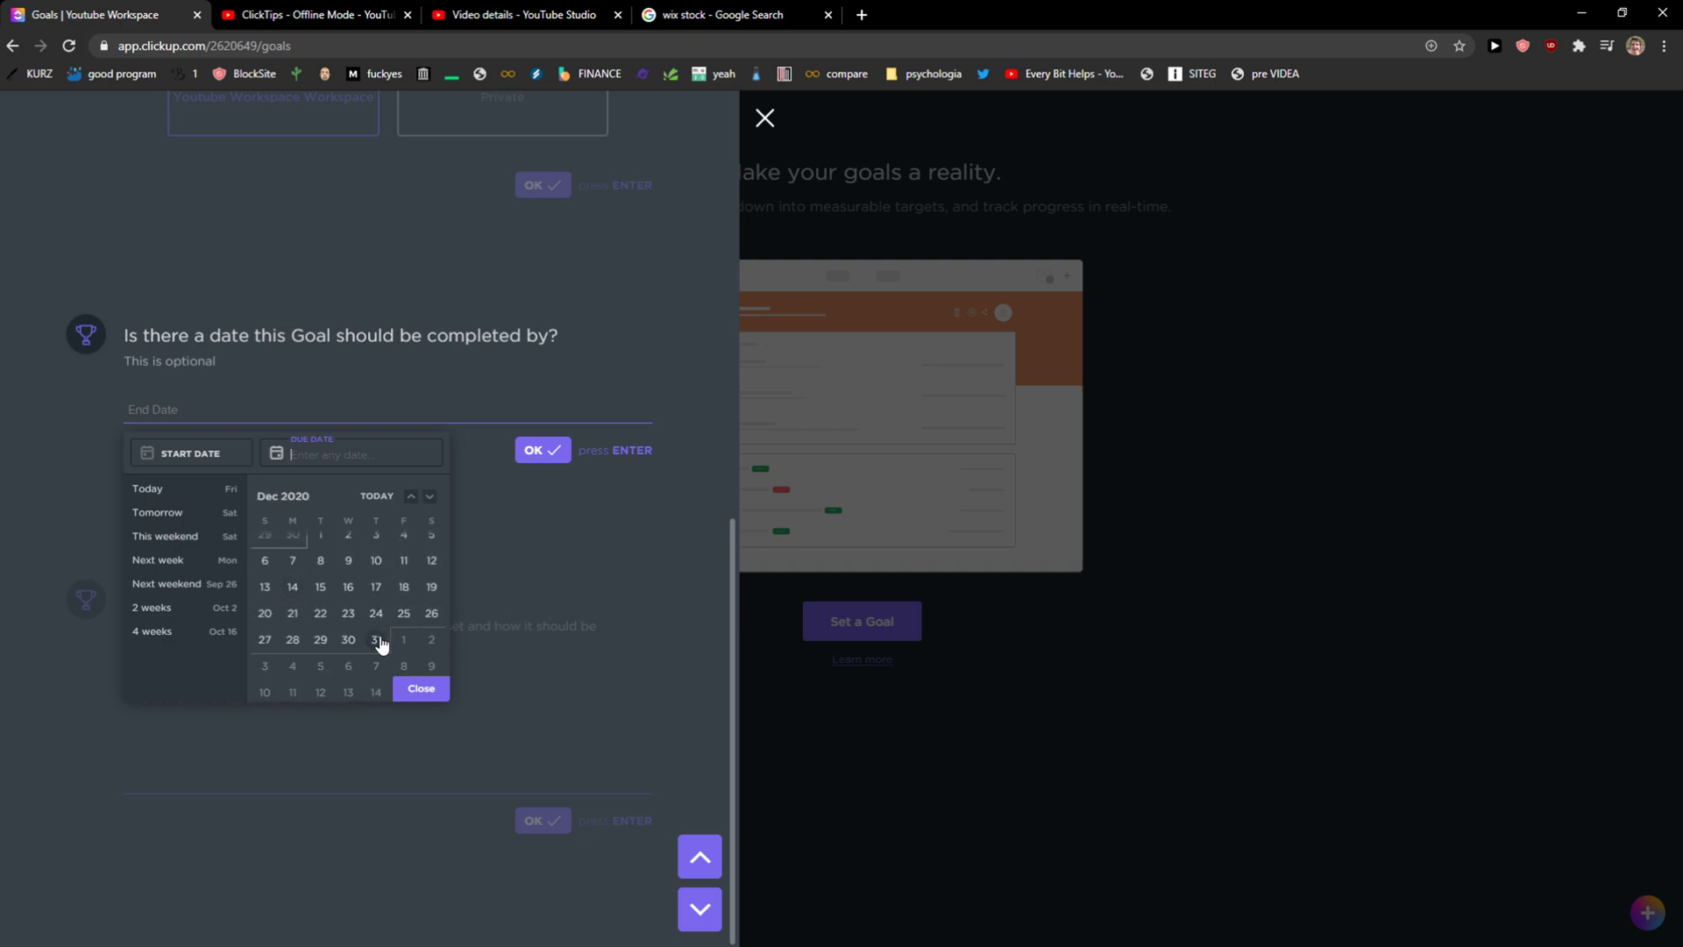
{"action": "left_click", "coordinate": [376, 641]}
{"action": "left_click", "coordinate": [421, 689]}
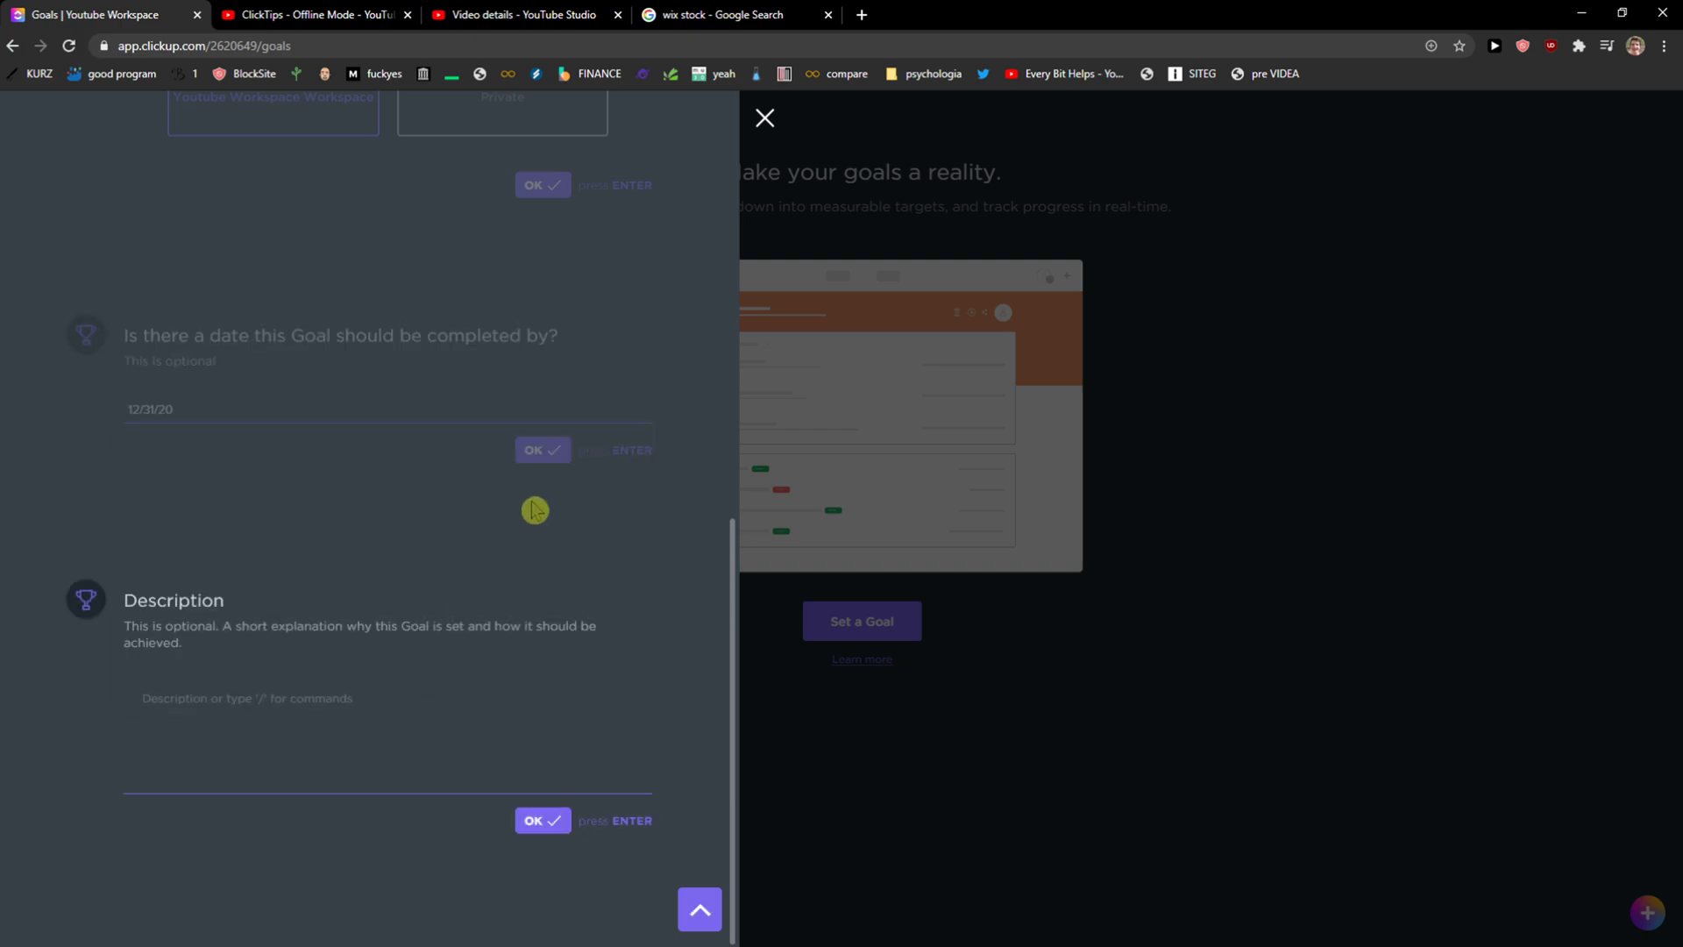
Describe the goal as "My goal is to have 100k subscribers, combined with all channels I am right now at 35k" and create it.
{"action": "left_click", "coordinate": [251, 741]}
{"action": "type", "text": "My g"}
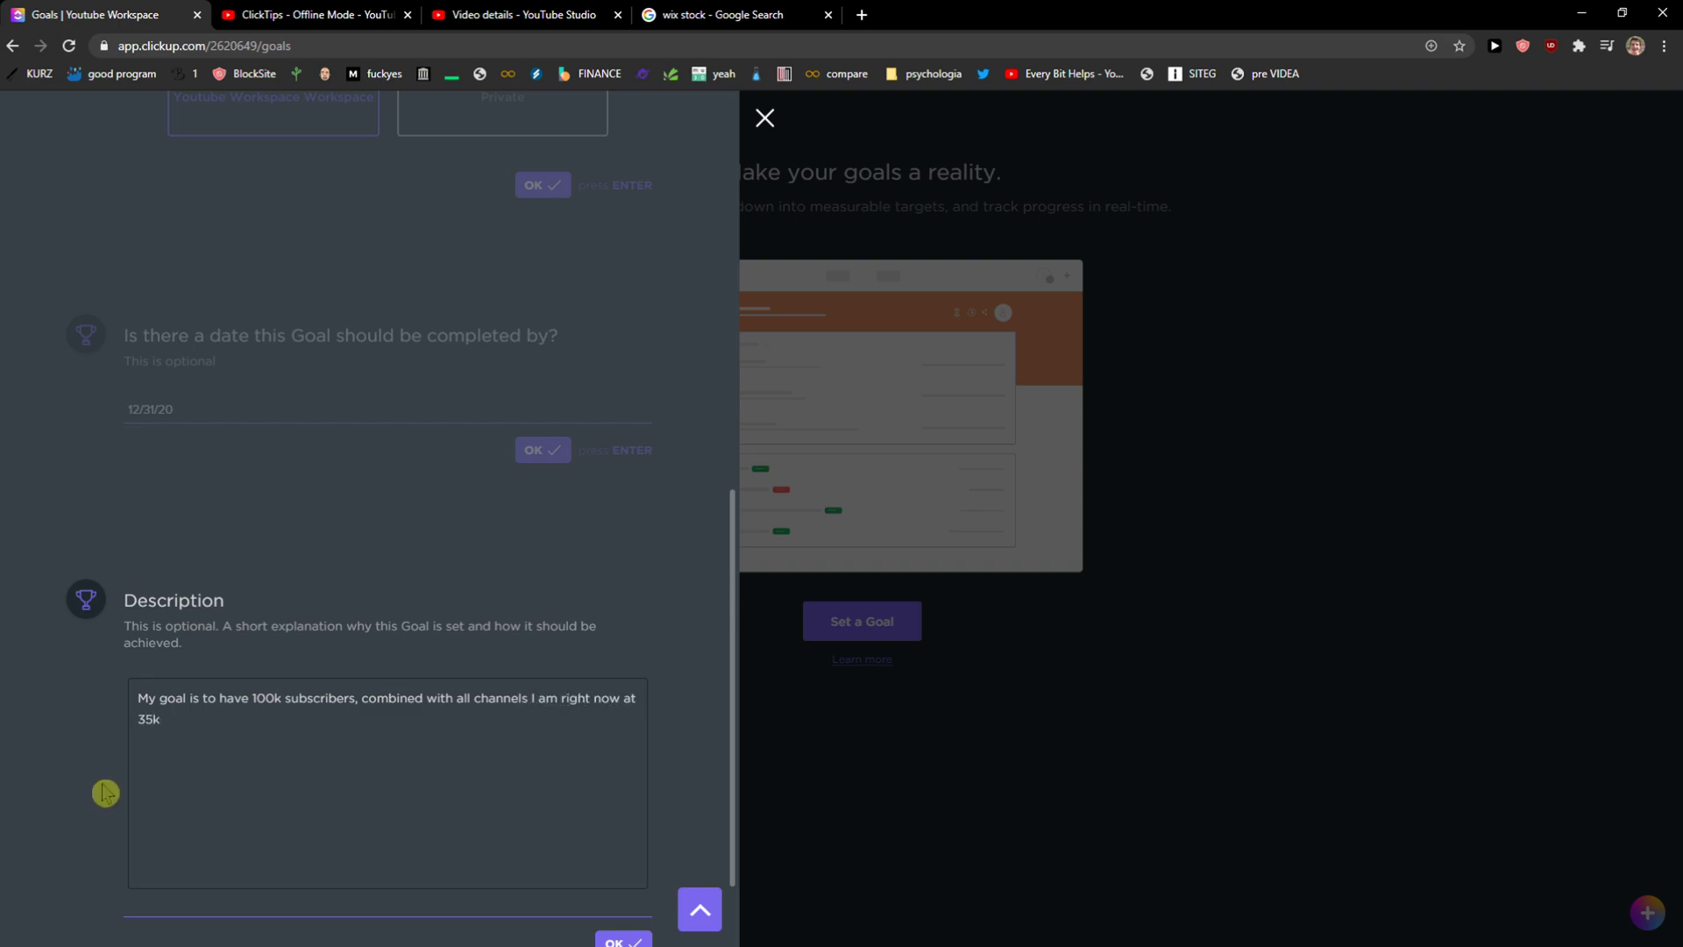
{"action": "scroll", "coordinate": [98, 796], "scroll_direction": "down", "scroll_amount": 1}
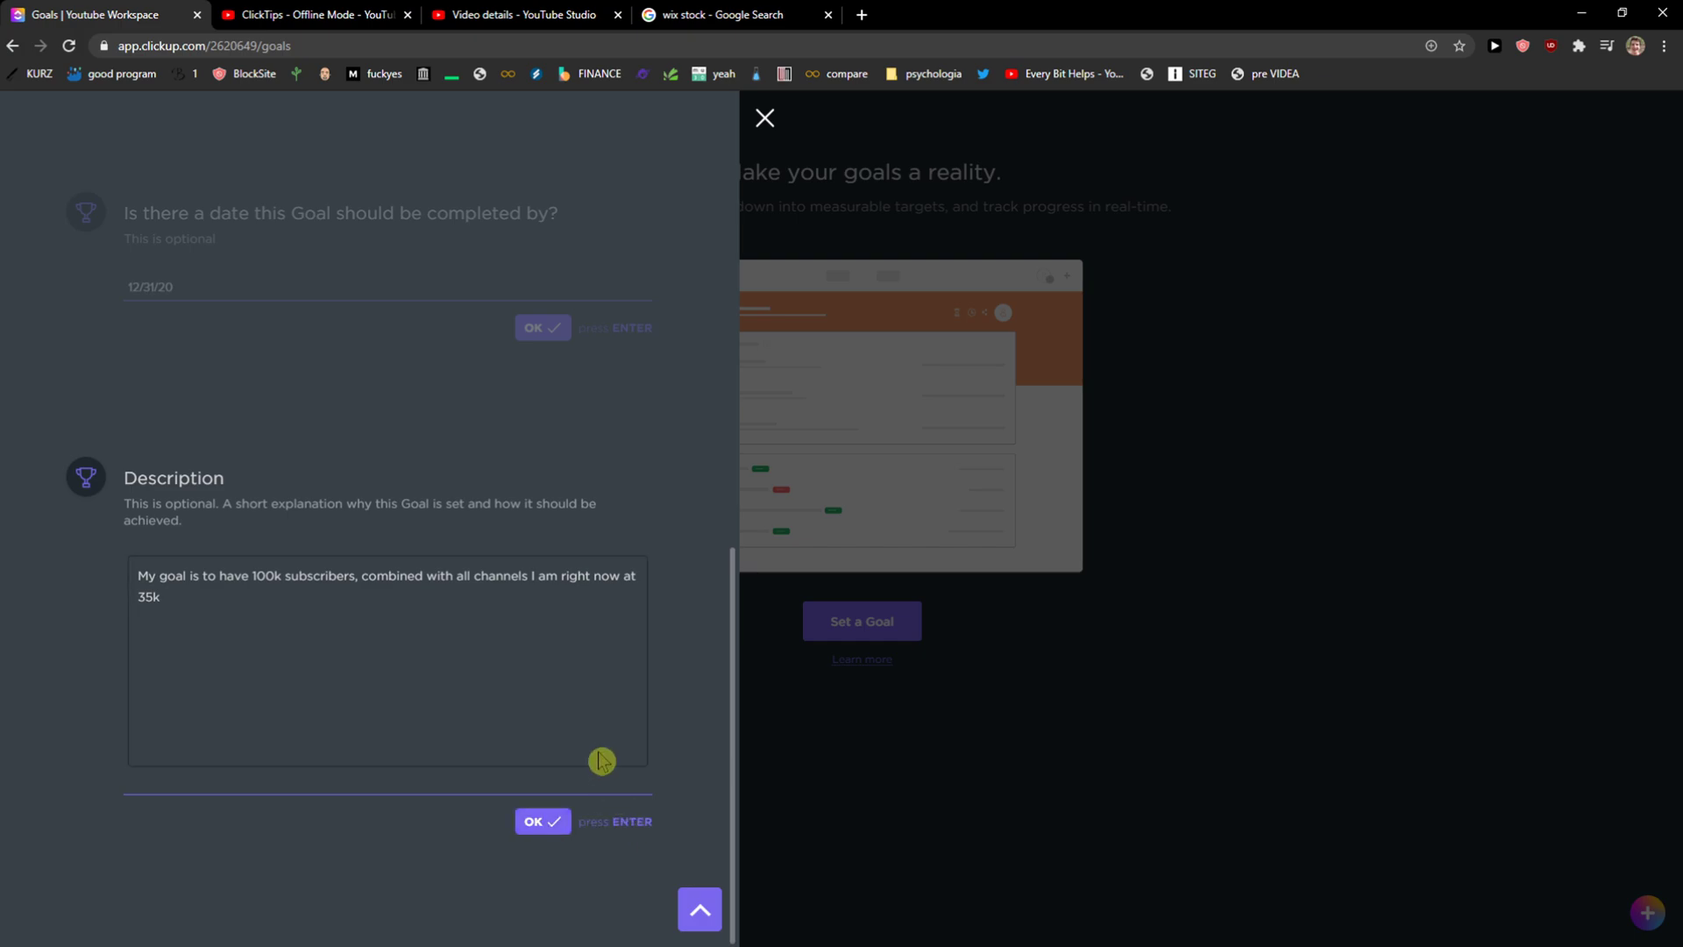
{"action": "key", "text": "Return"}
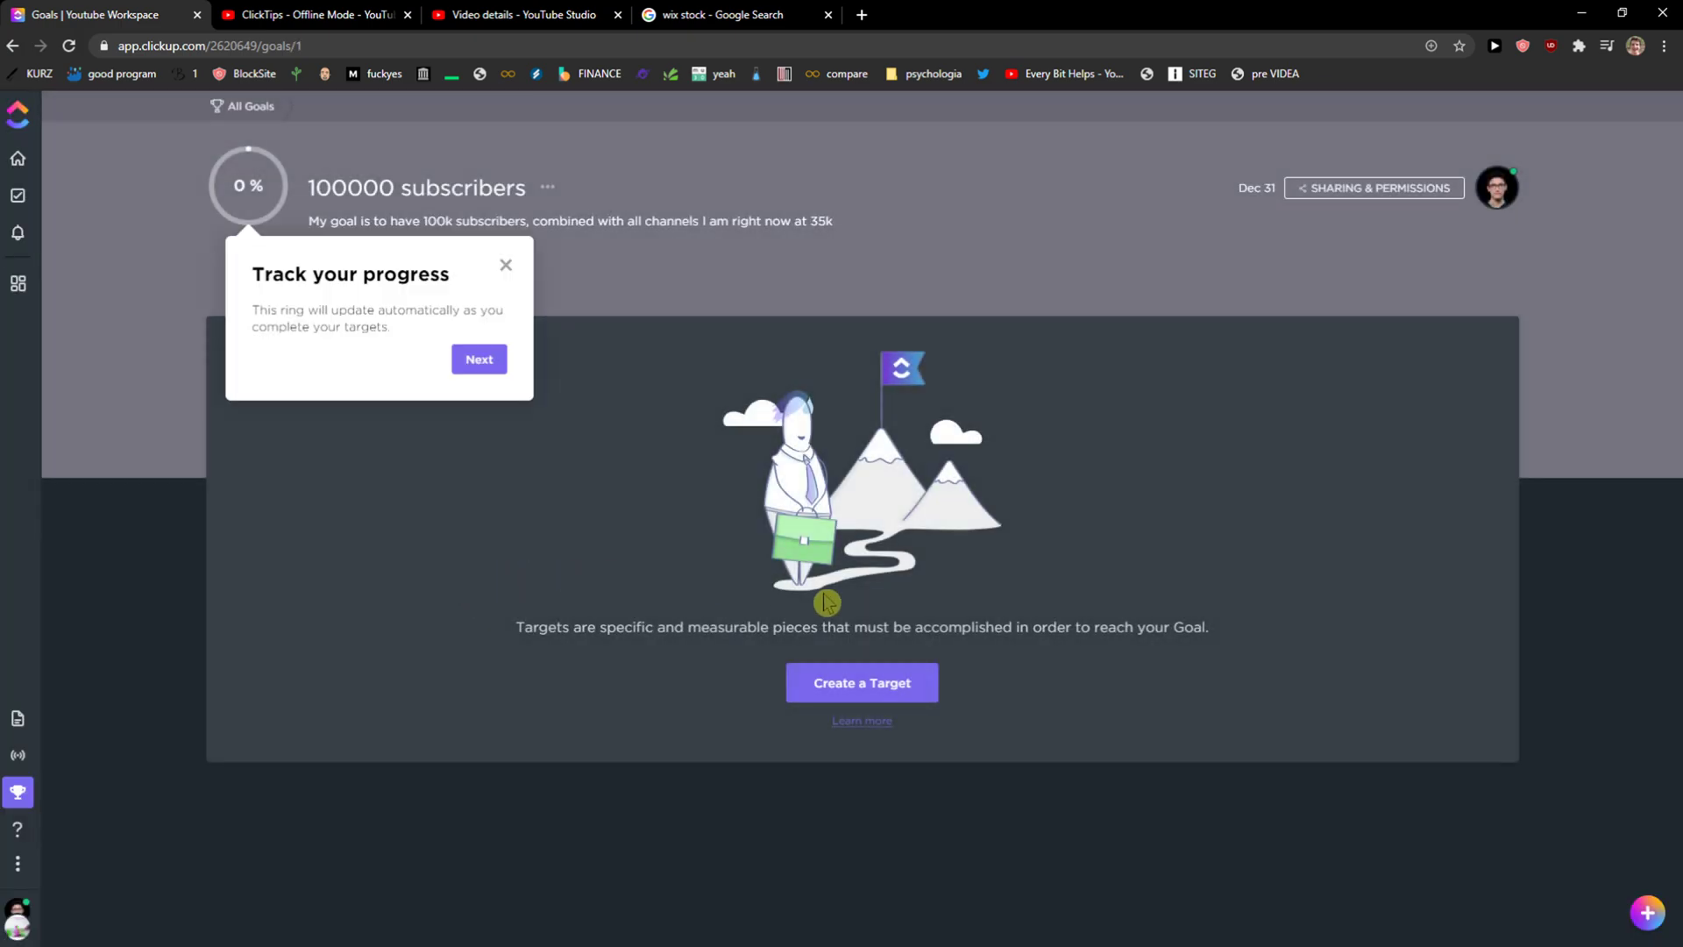
{"action": "left_click", "coordinate": [506, 265]}
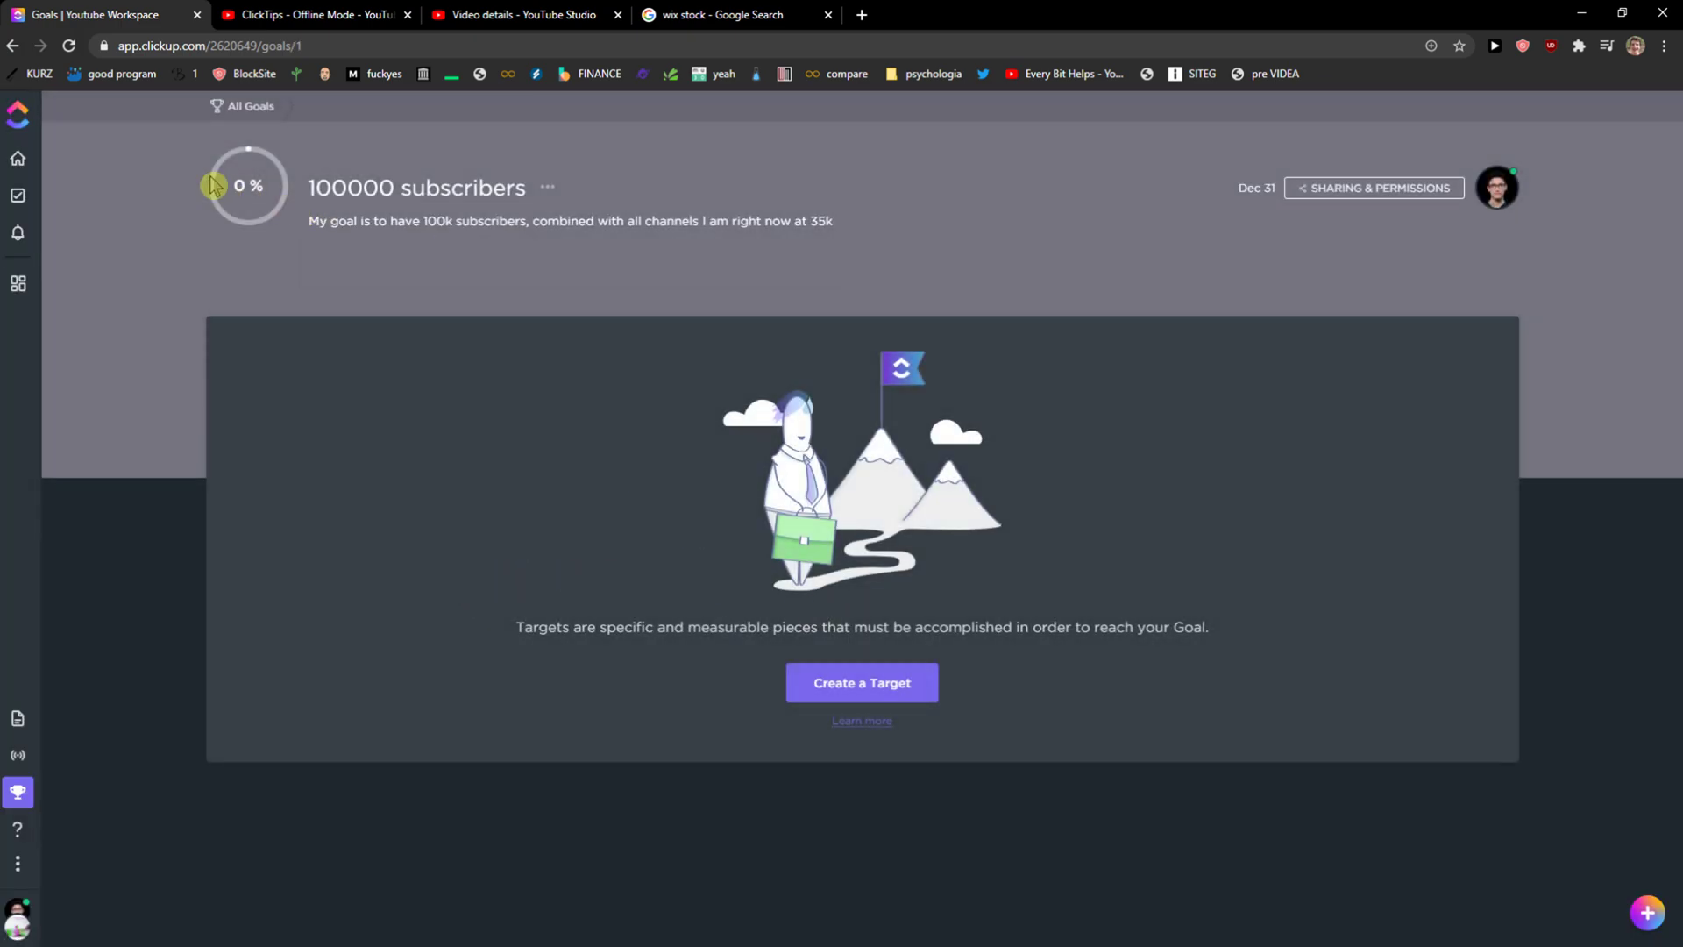
Start a new target for the goal named "50 0000 subscribers" and assign yourself as its owner.
{"action": "left_click_drag", "start_coordinate": [776, 680], "coordinate": [559, 638]}
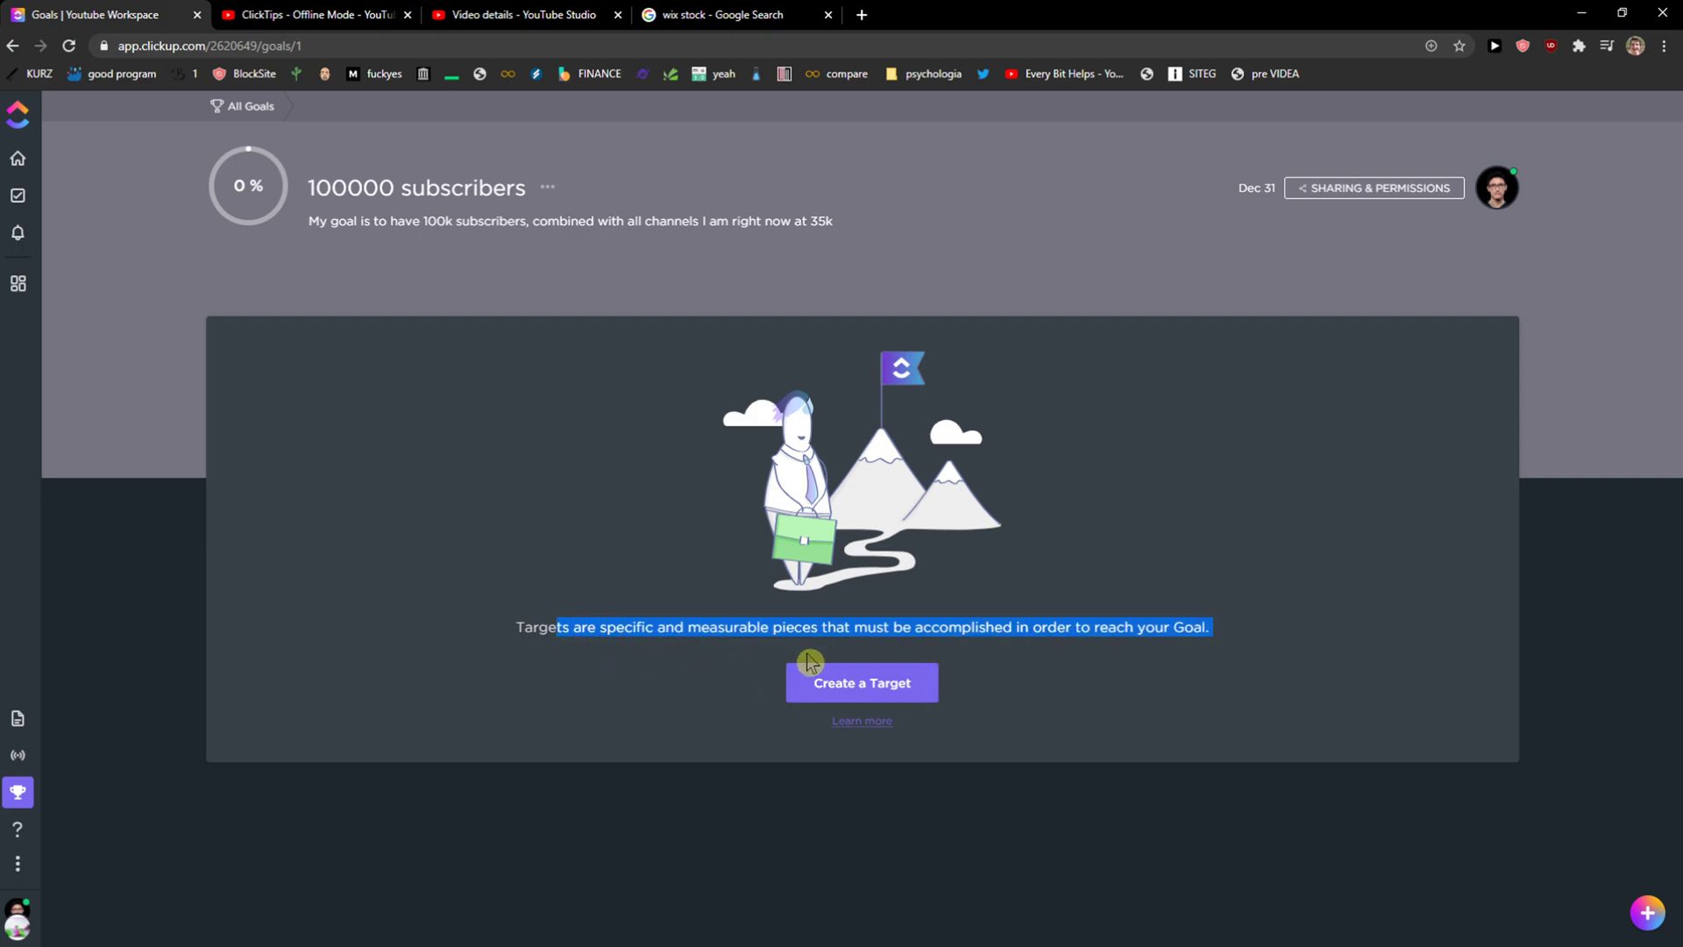
{"action": "left_click_drag", "start_coordinate": [818, 646], "coordinate": [877, 662]}
{"action": "left_click", "coordinate": [878, 666]}
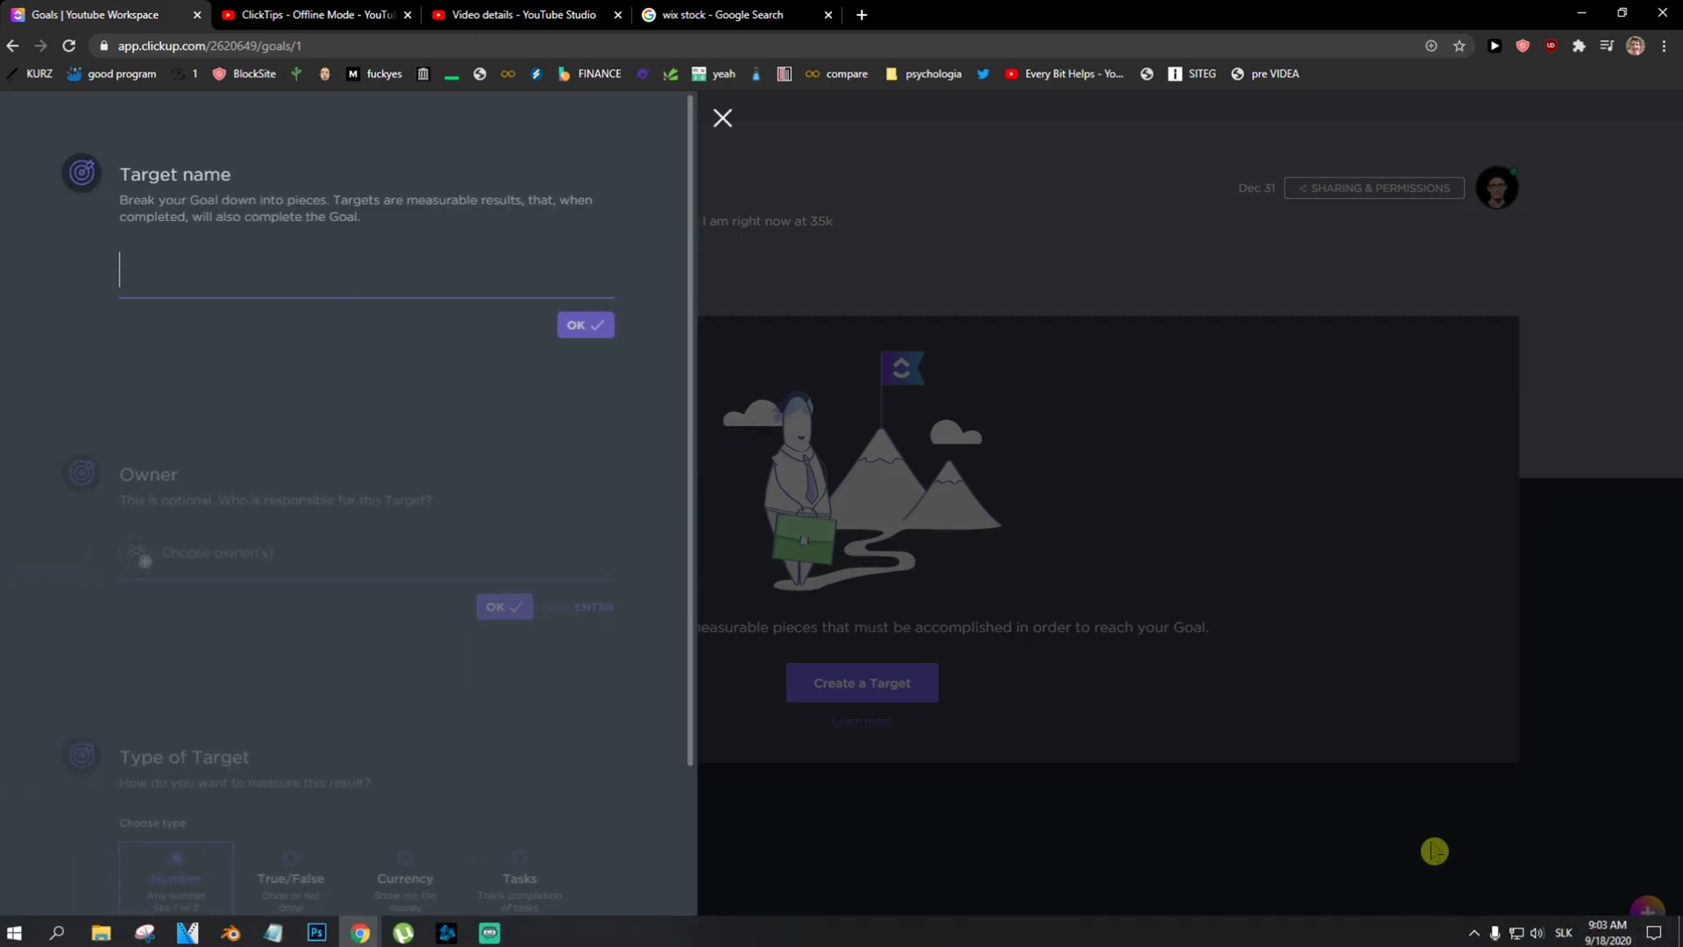
{"action": "type", "text": "50 0000 subscribers"}
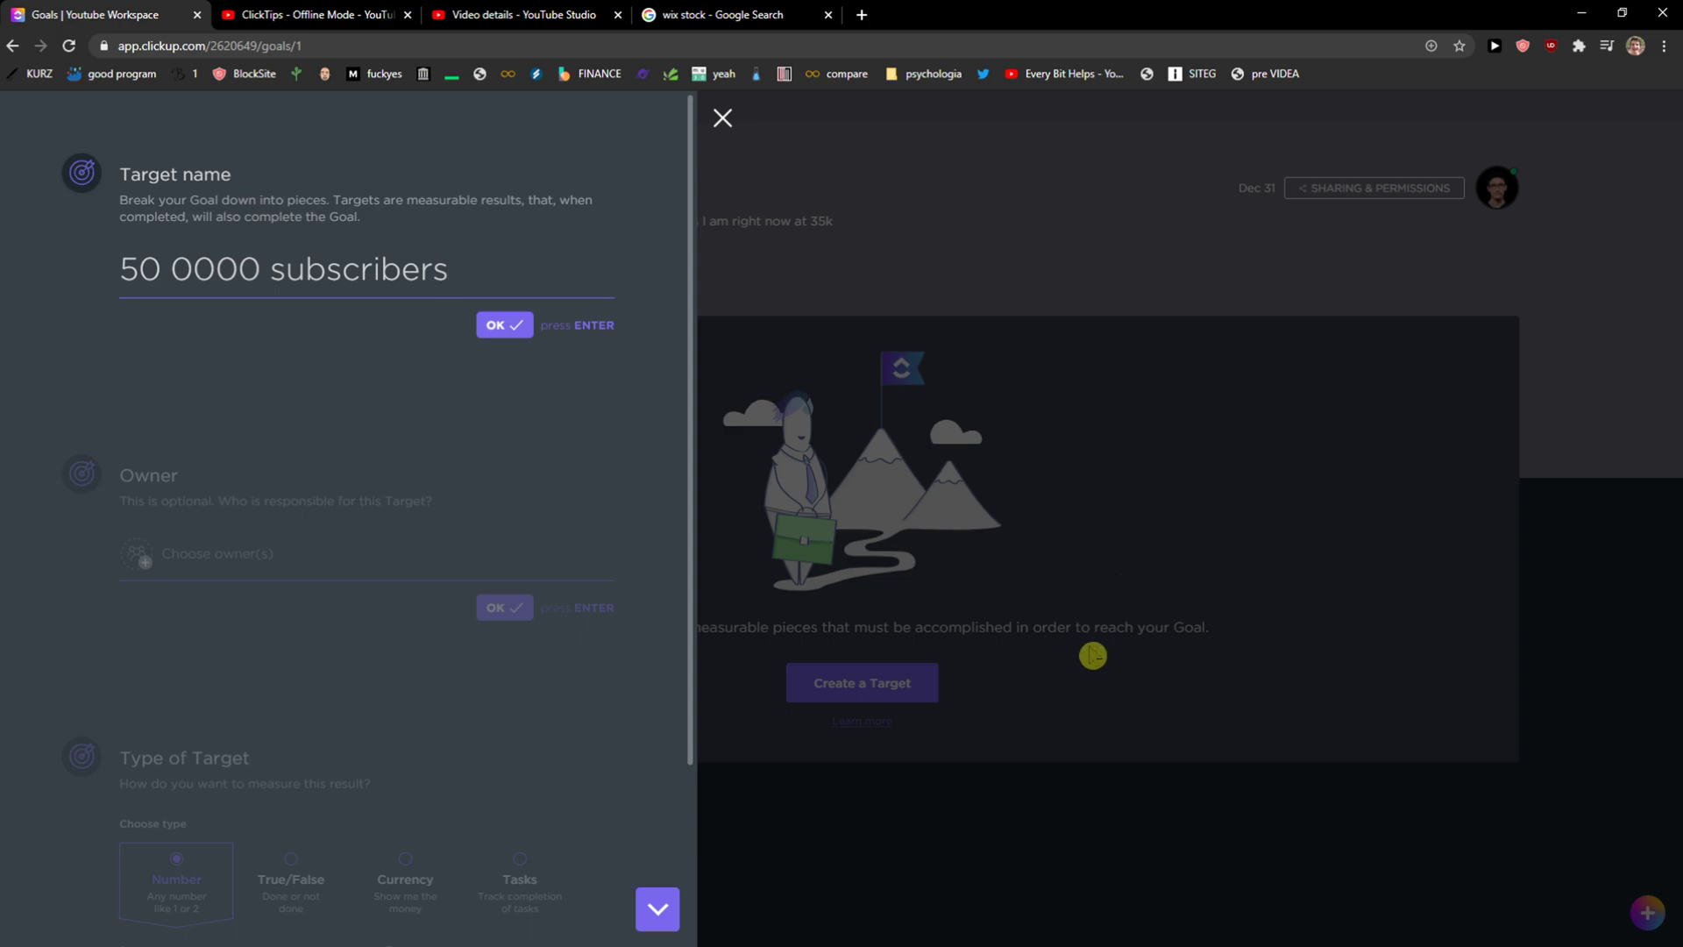
{"action": "left_click", "coordinate": [513, 329]}
{"action": "left_click", "coordinate": [400, 322]}
{"action": "left_click", "coordinate": [246, 421]}
{"action": "left_click", "coordinate": [514, 392]}
{"action": "left_click", "coordinate": [500, 387]}
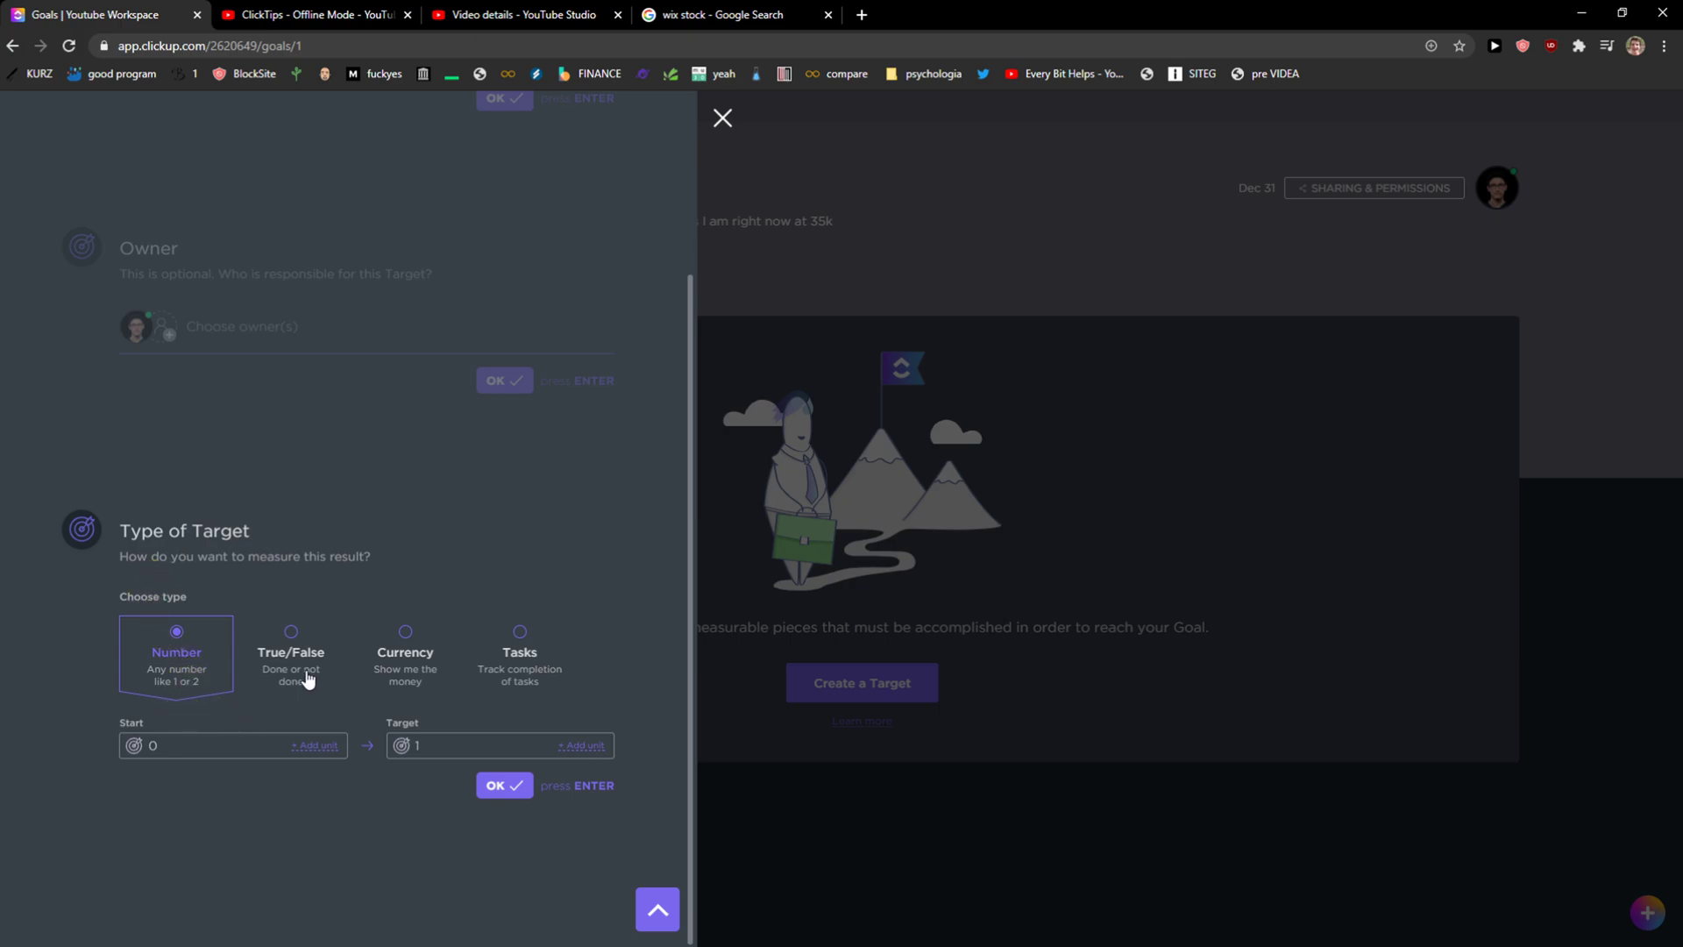
Try measuring the target as a Number with a start value of 35000.
{"action": "left_click_drag", "start_coordinate": [121, 558], "coordinate": [408, 565]}
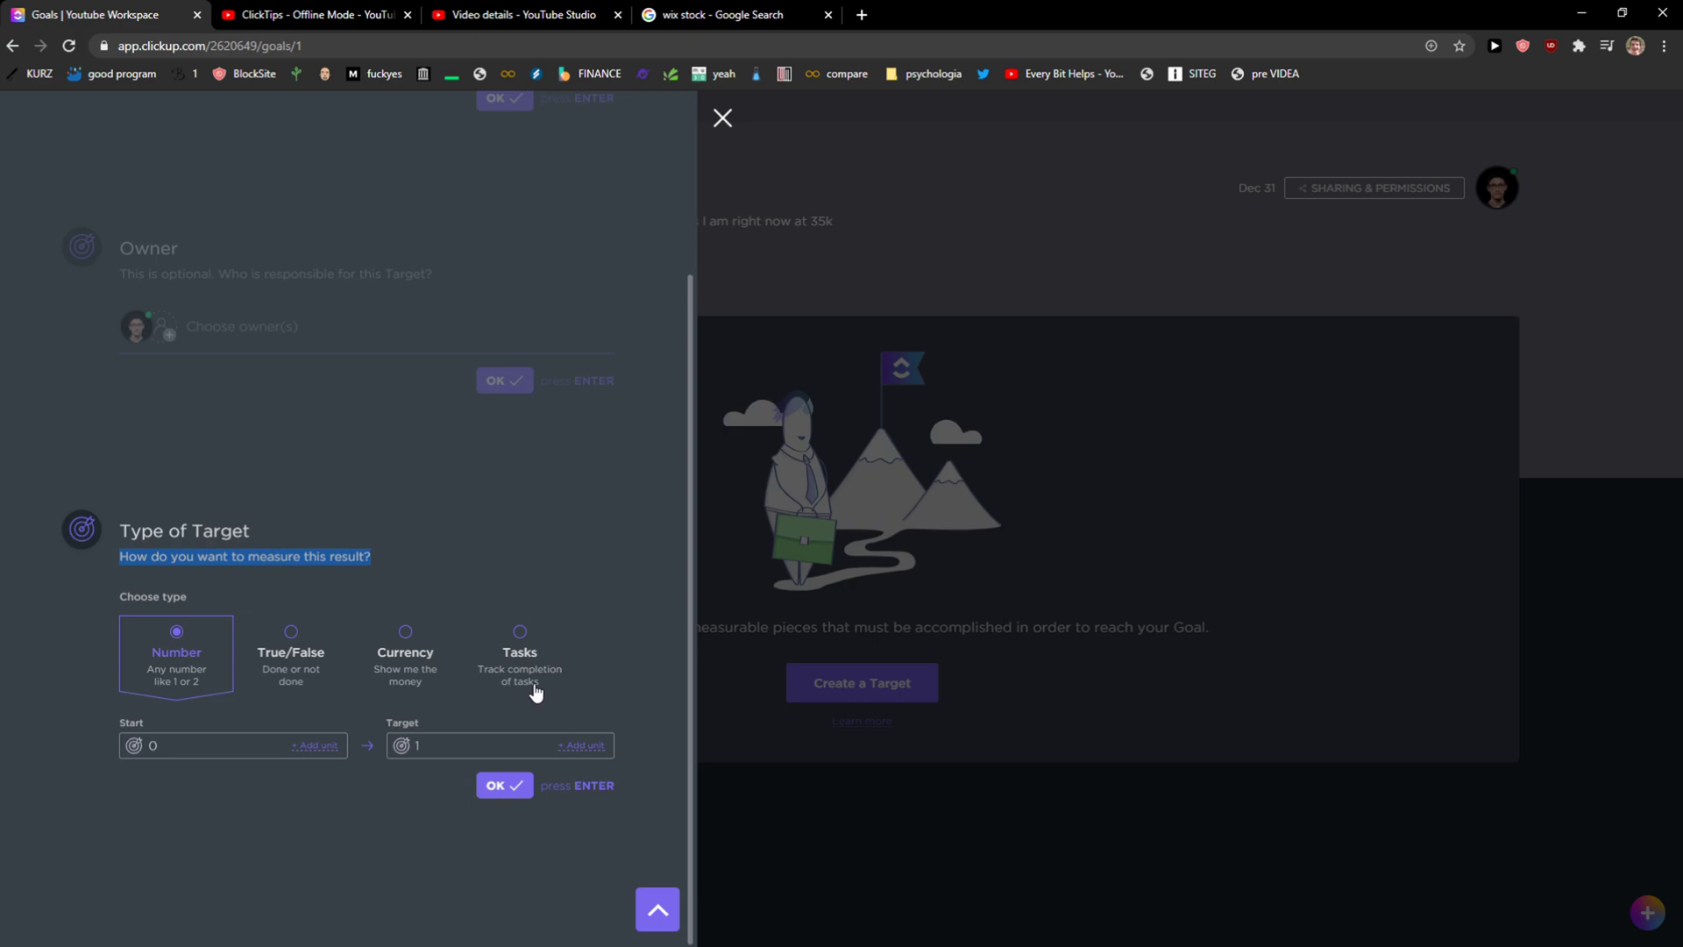
{"action": "left_click", "coordinate": [168, 741]}
{"action": "left_click_drag", "start_coordinate": [115, 744], "coordinate": [355, 759]}
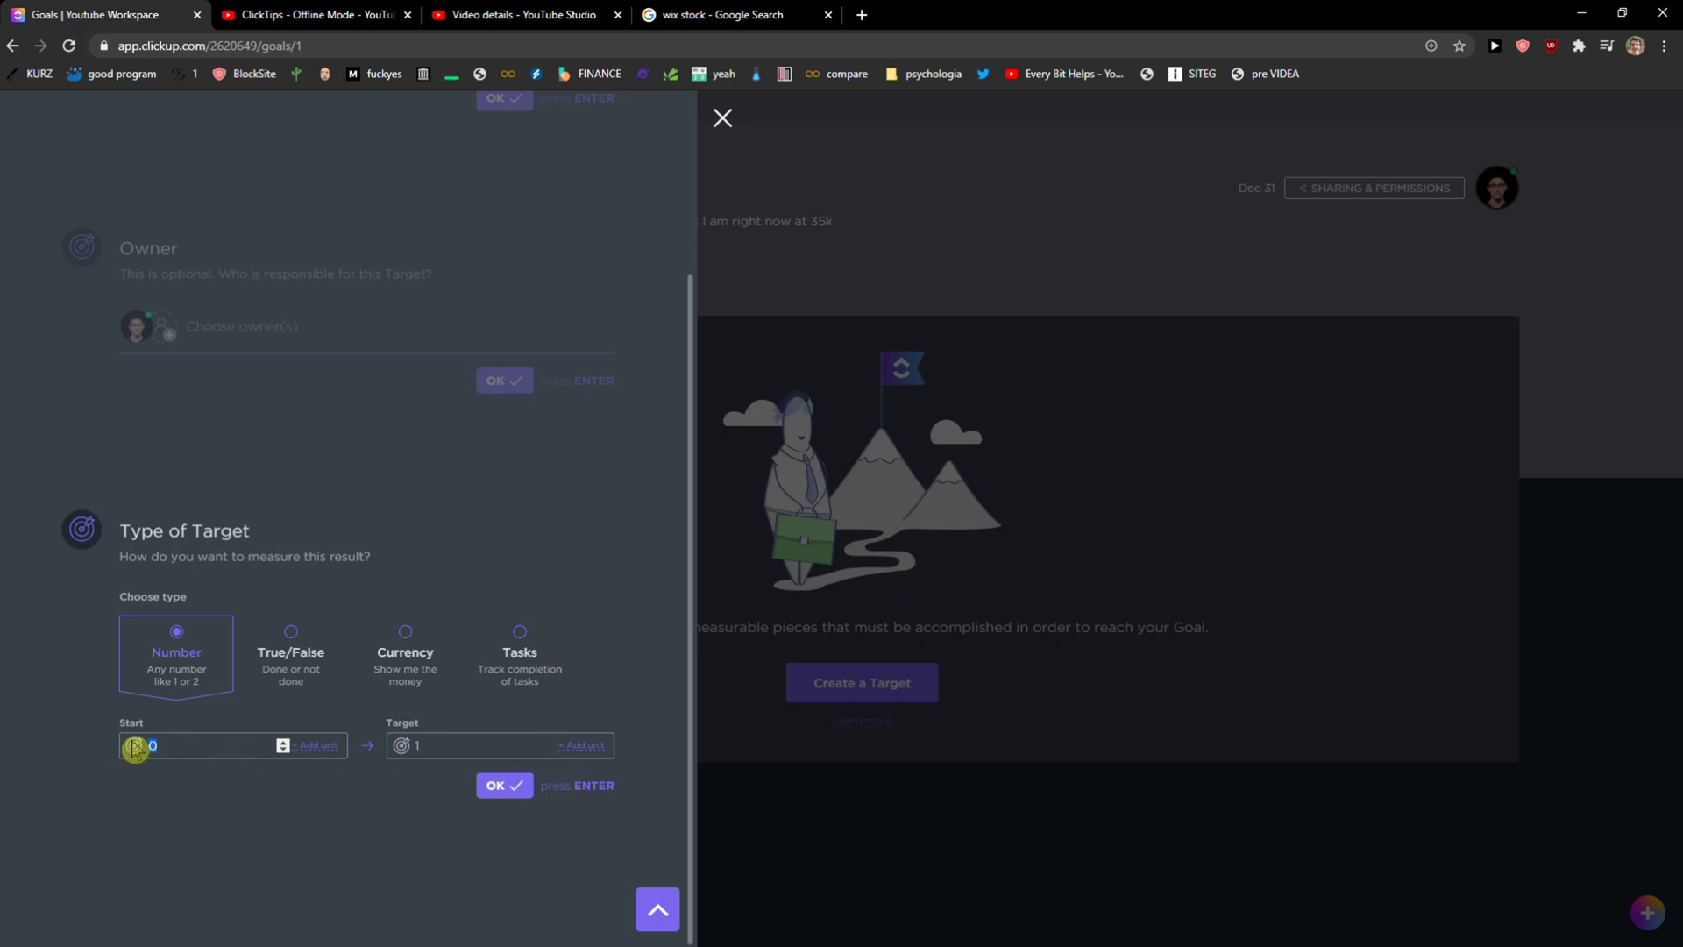
{"action": "left_click", "coordinate": [444, 745]}
{"action": "type", "text": "35000"}
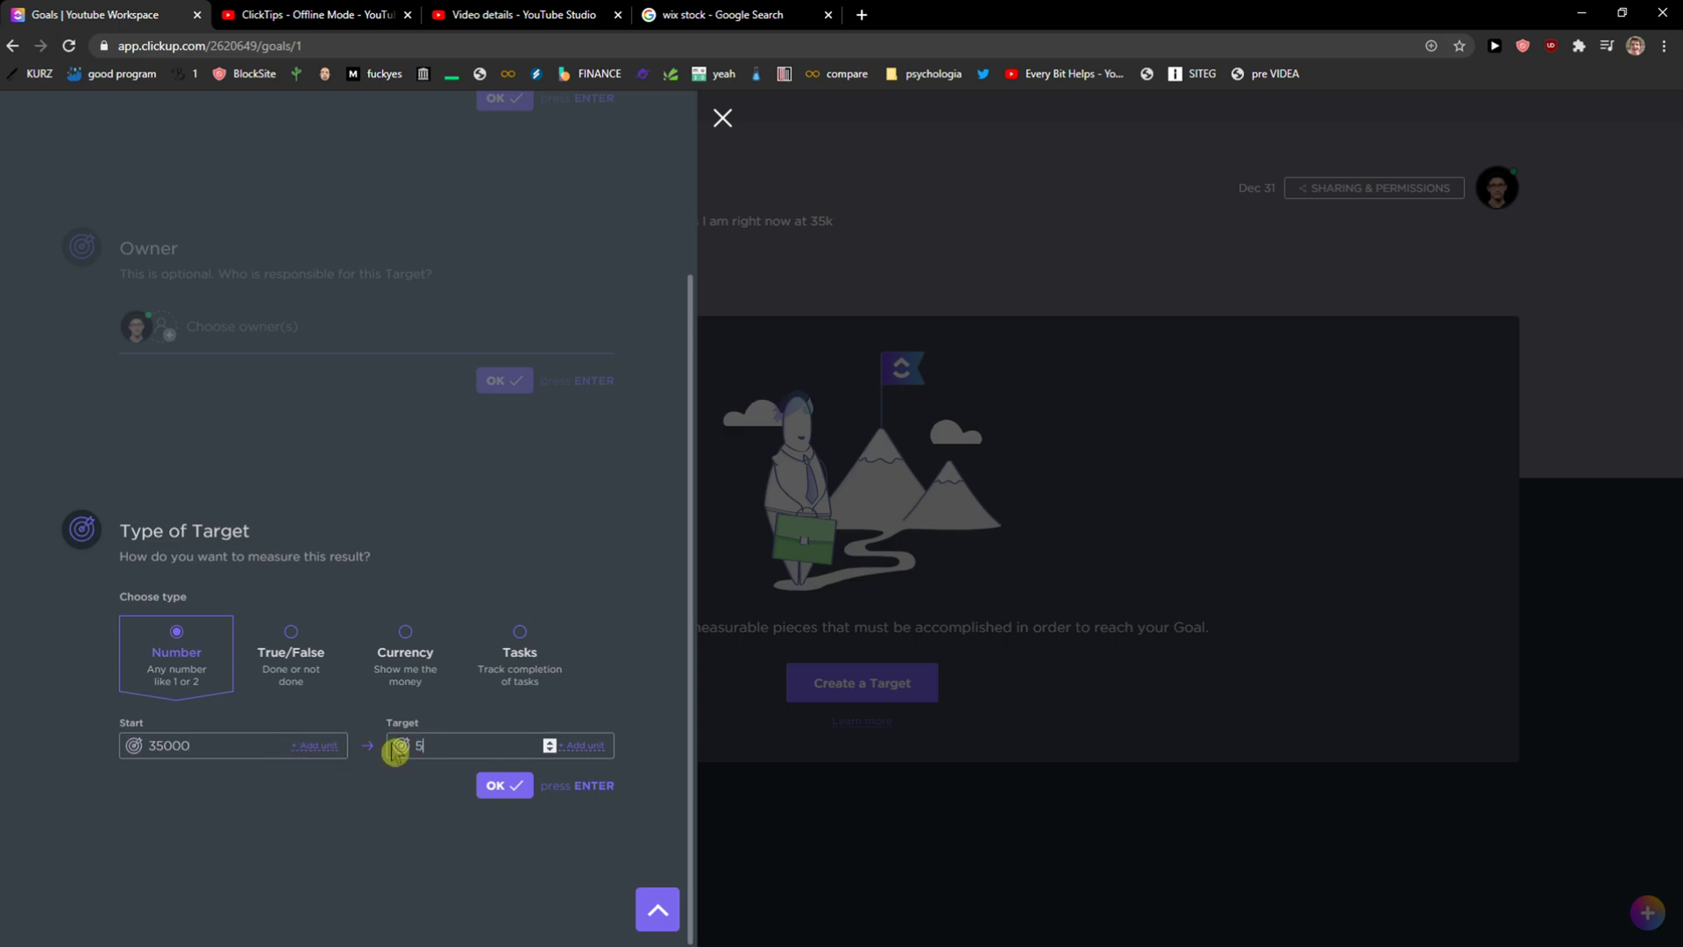
Set the target's type to True/False and create the target.
{"action": "left_click", "coordinate": [285, 681]}
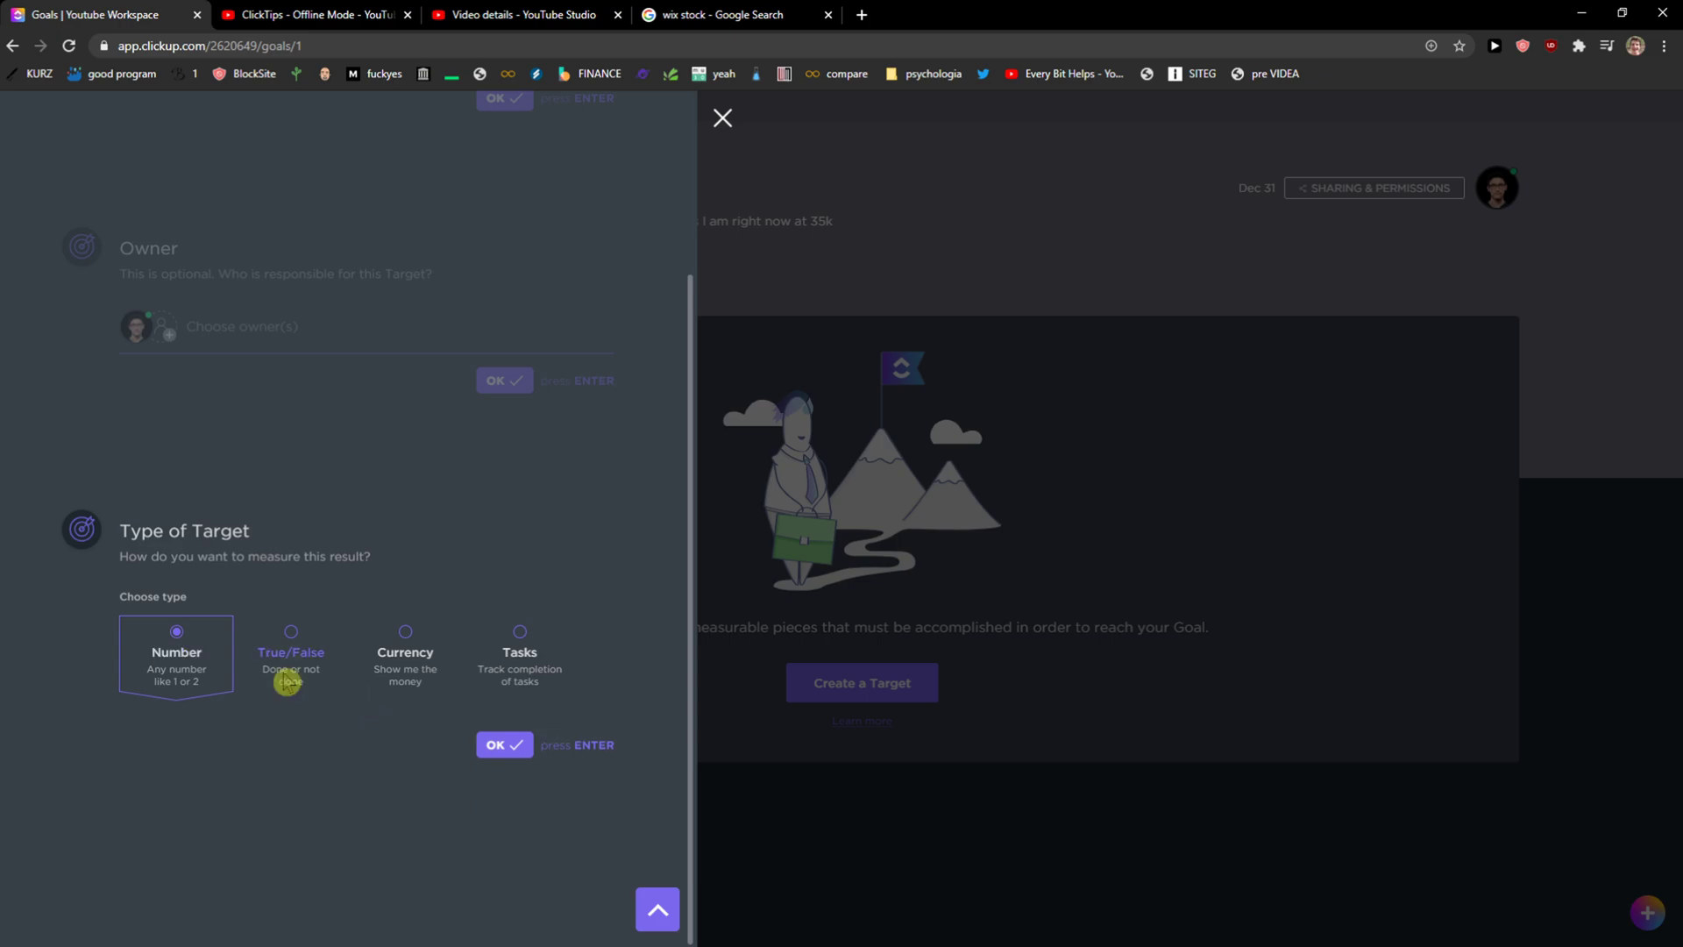
{"action": "left_click", "coordinate": [182, 653]}
{"action": "left_click", "coordinate": [361, 664]}
{"action": "left_click", "coordinate": [286, 665]}
{"action": "left_click", "coordinate": [348, 679]}
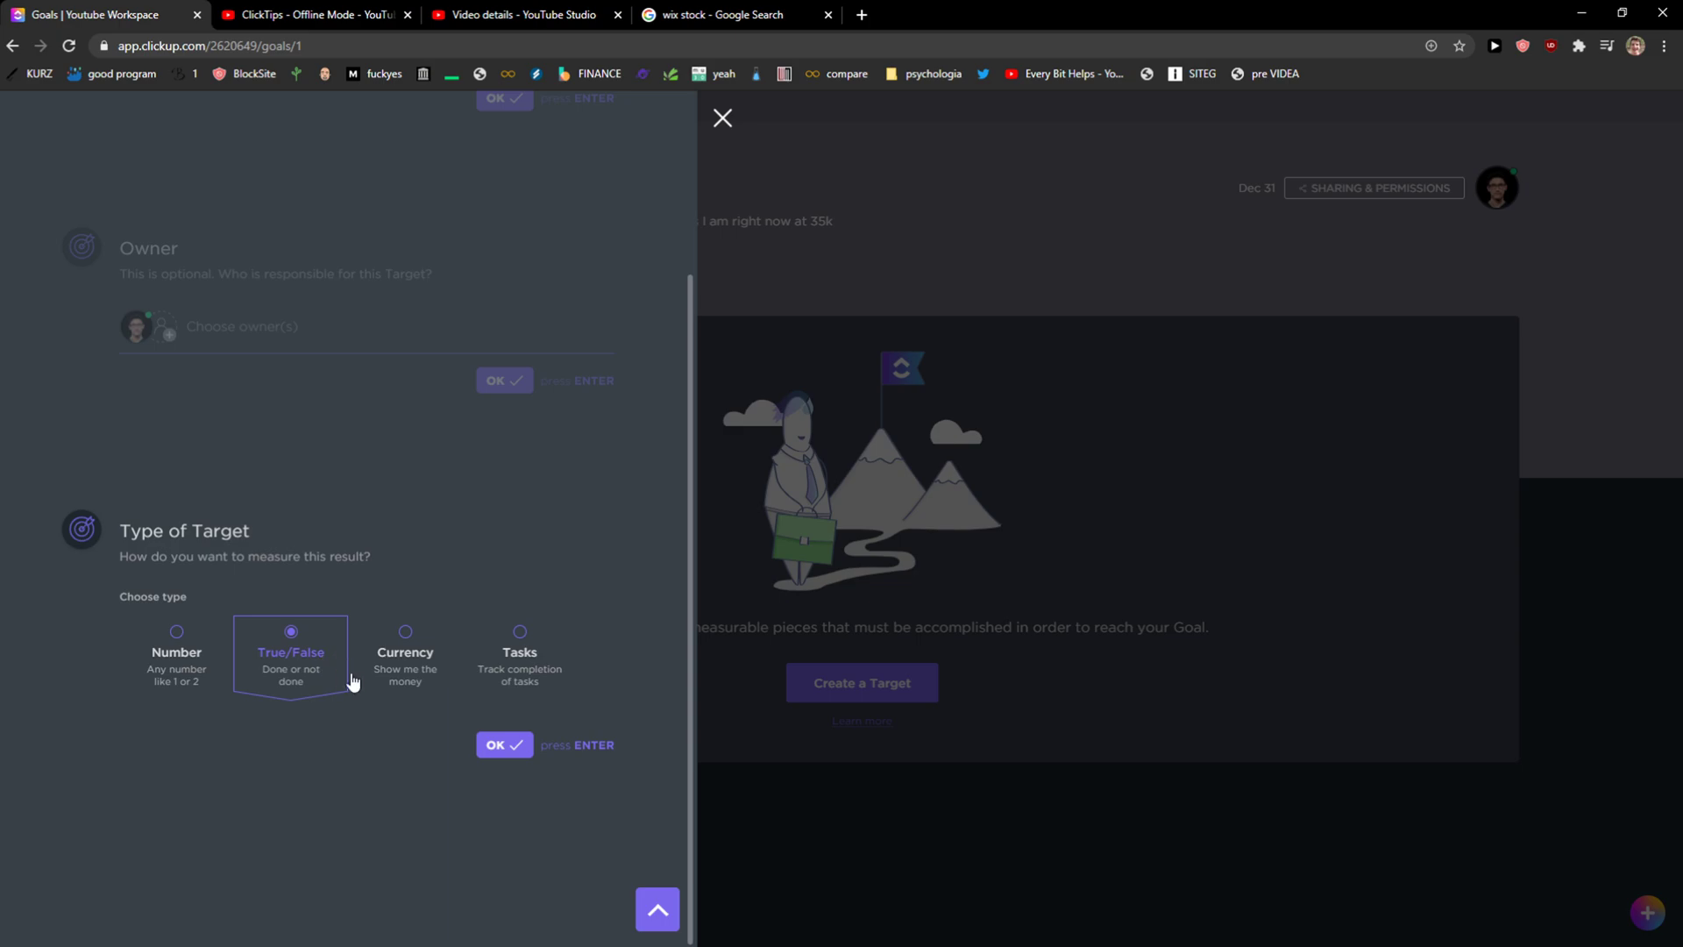
{"action": "left_click", "coordinate": [516, 670]}
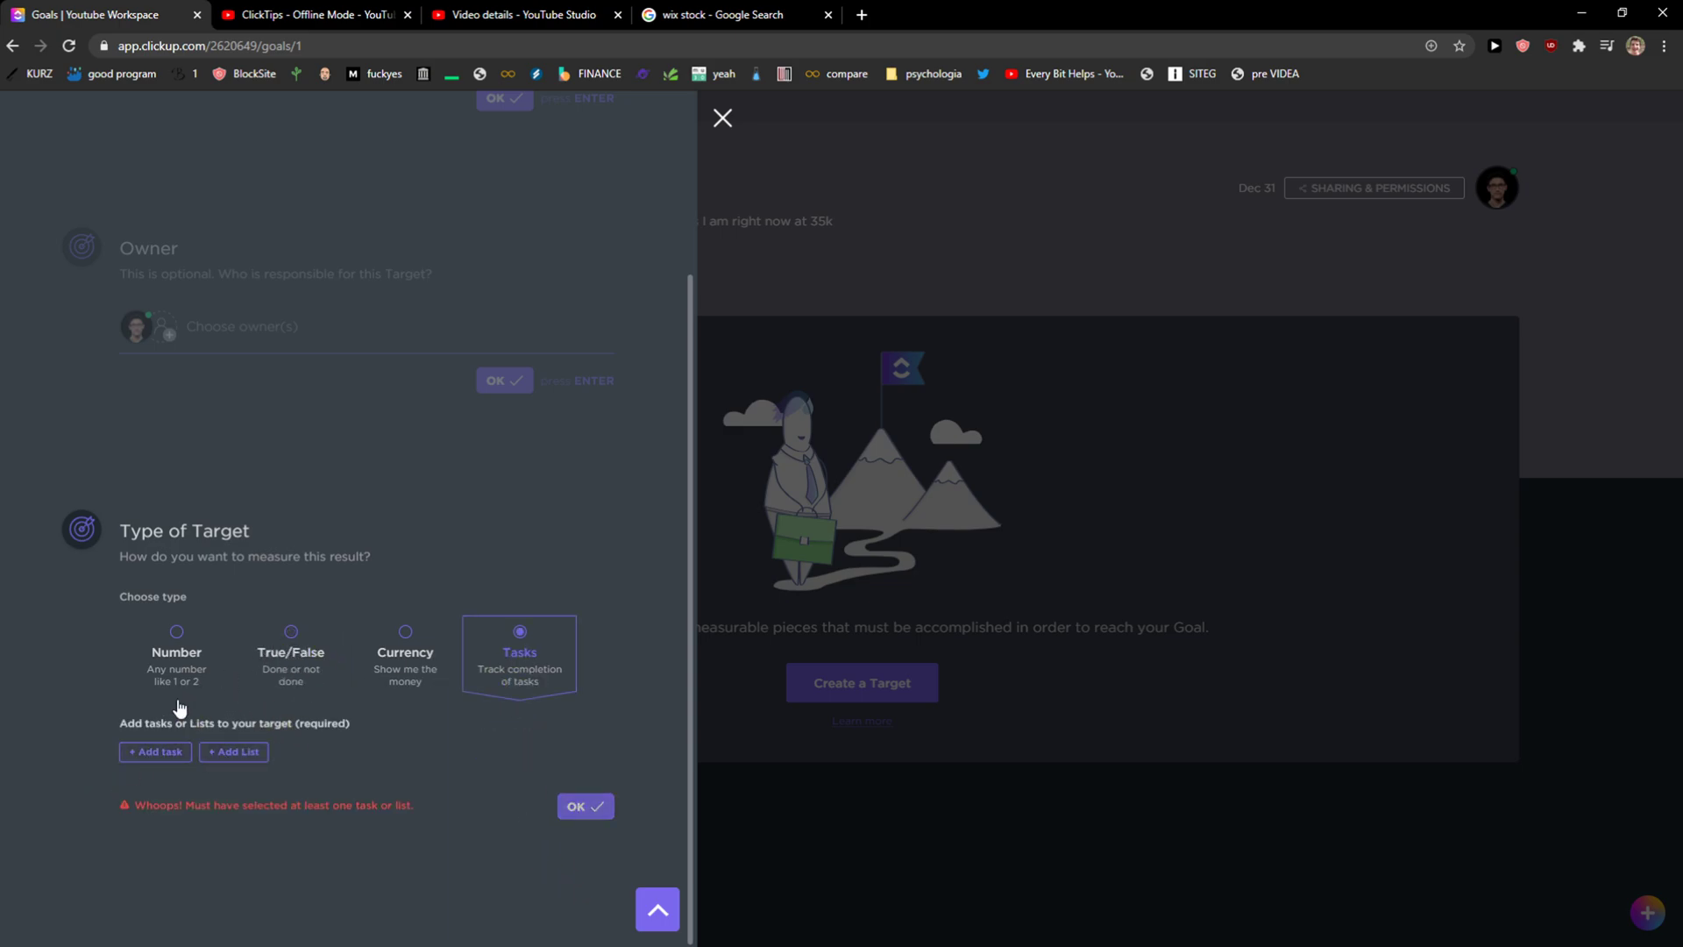
{"action": "left_click", "coordinate": [291, 675]}
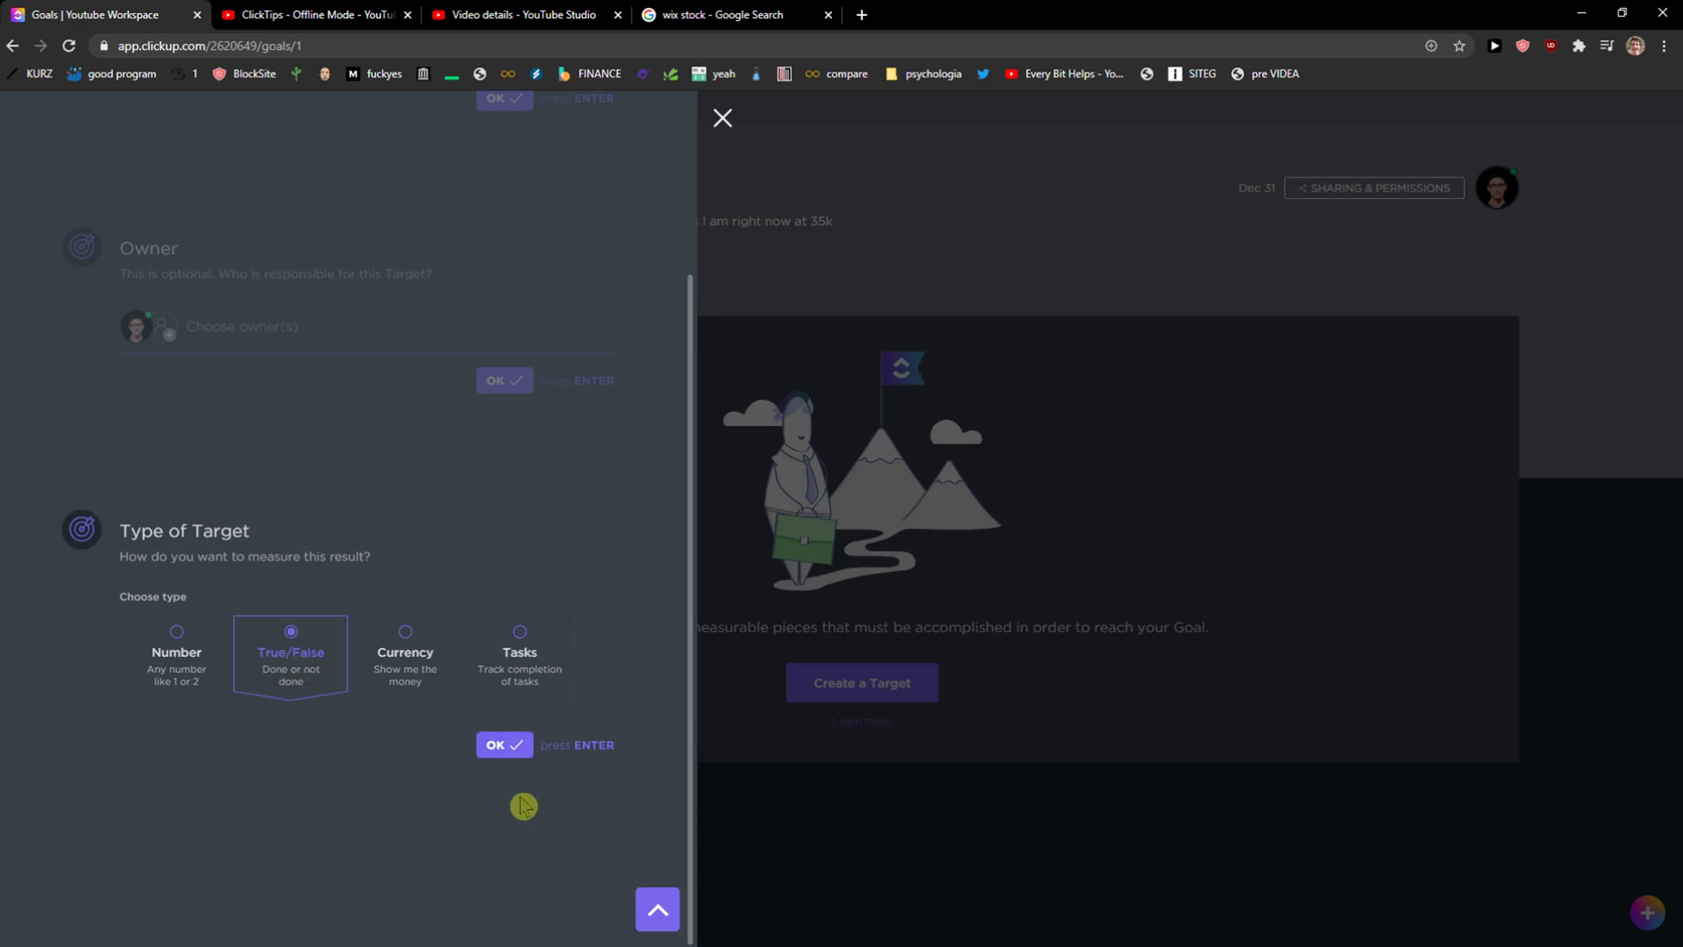
{"action": "left_click", "coordinate": [507, 747]}
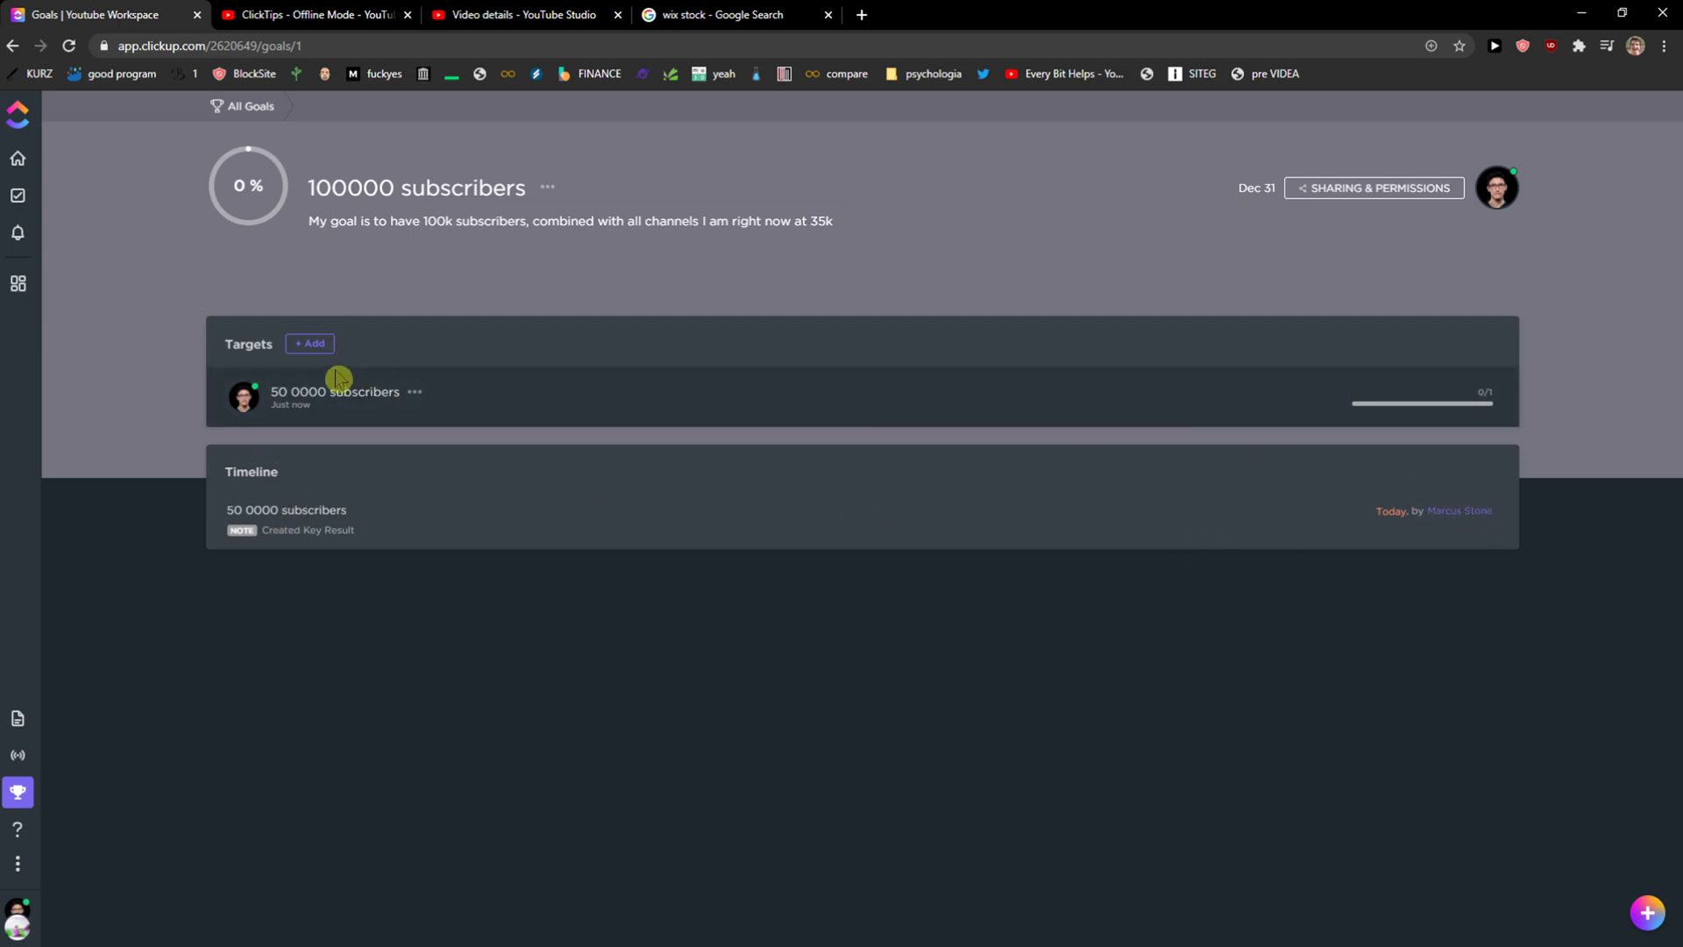
Review the new target's entry in the goal's timeline and open the goal's owner list.
{"action": "left_click_drag", "start_coordinate": [261, 536], "coordinate": [326, 543]}
{"action": "left_click", "coordinate": [291, 547]}
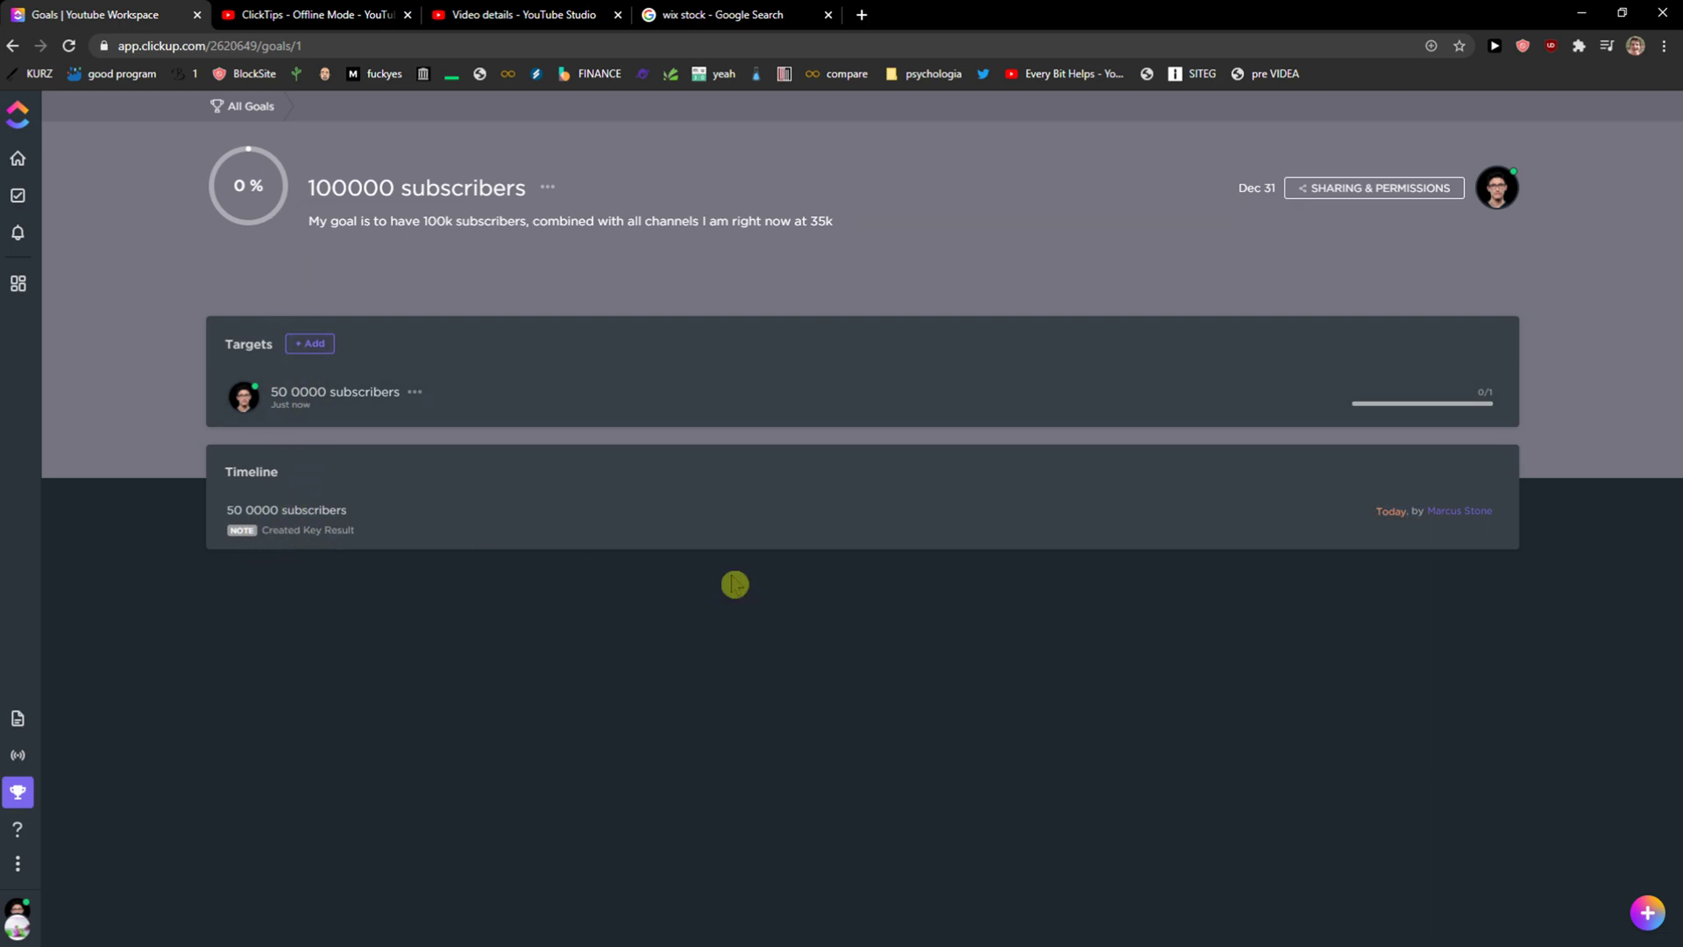
{"action": "left_click", "coordinate": [1496, 195]}
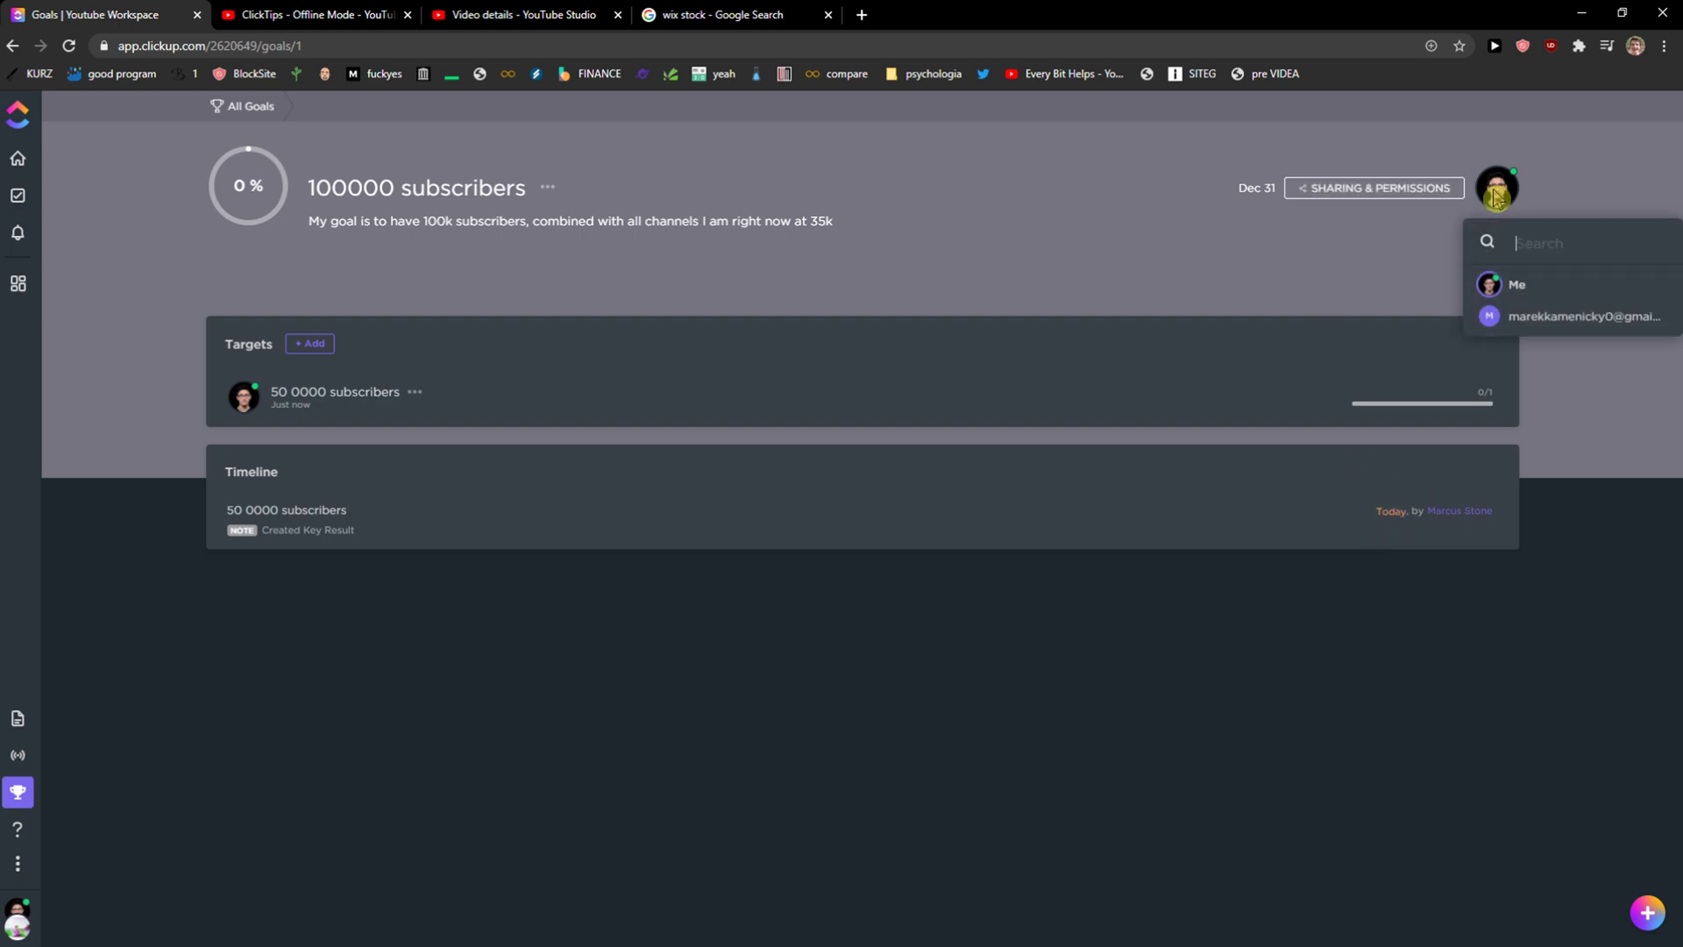
View the workspace's Pulse activity page and return to the Goals overview.
{"action": "left_click", "coordinate": [18, 755]}
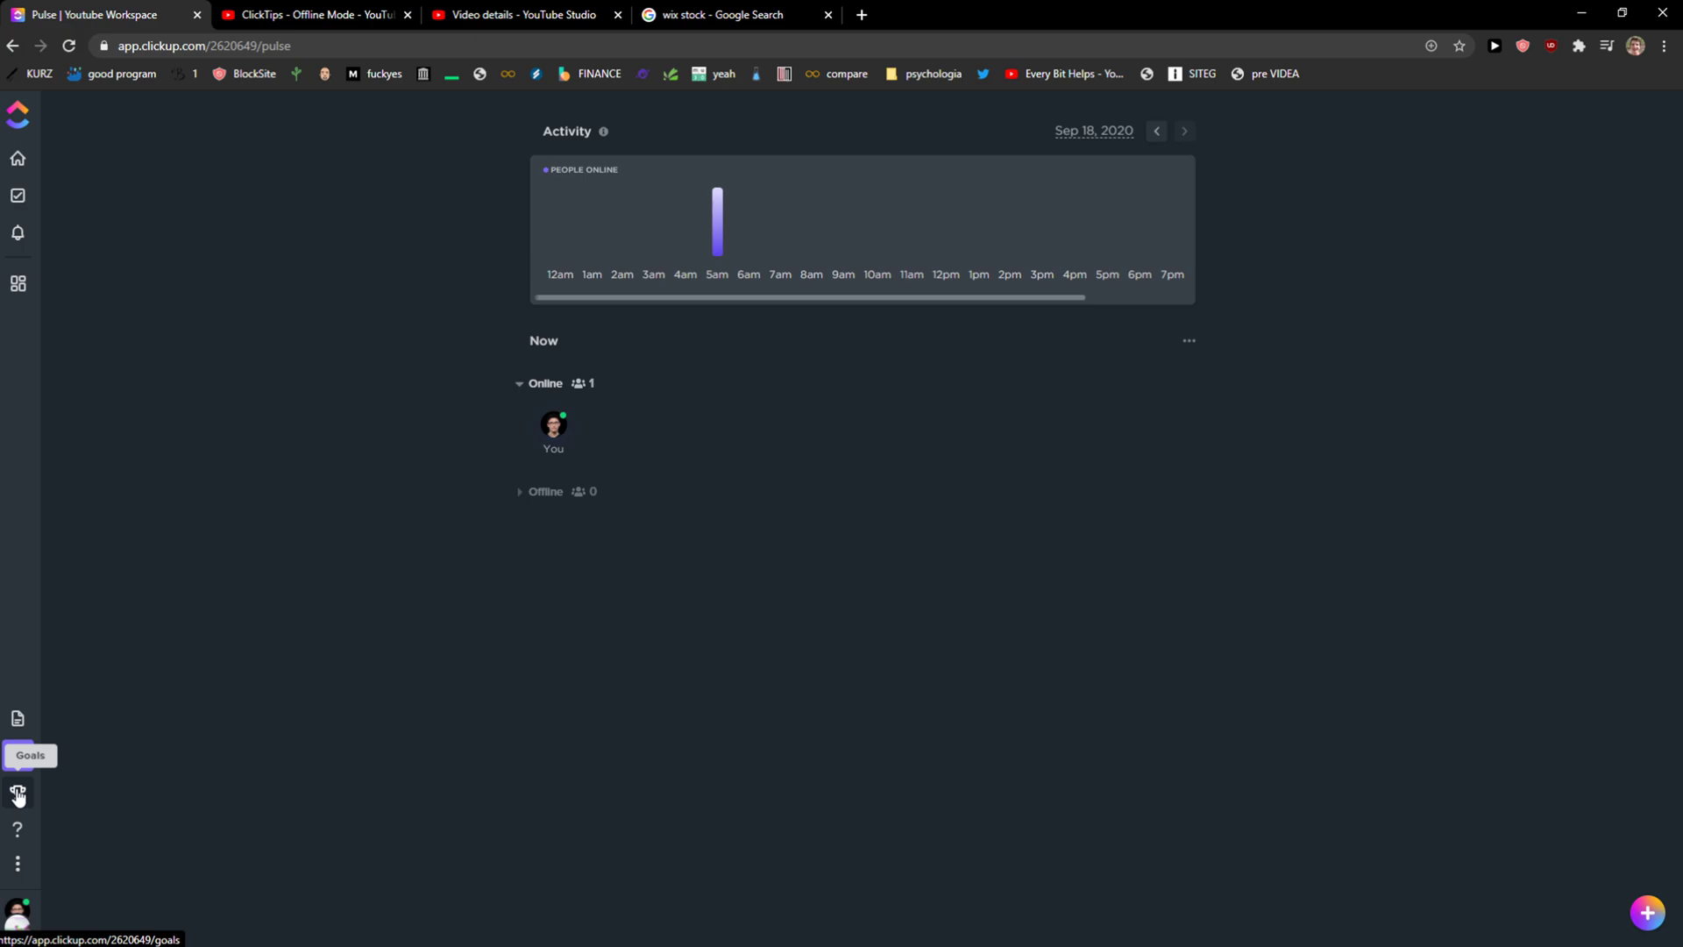
{"action": "left_click", "coordinate": [18, 793]}
{"action": "left_click", "coordinate": [18, 755]}
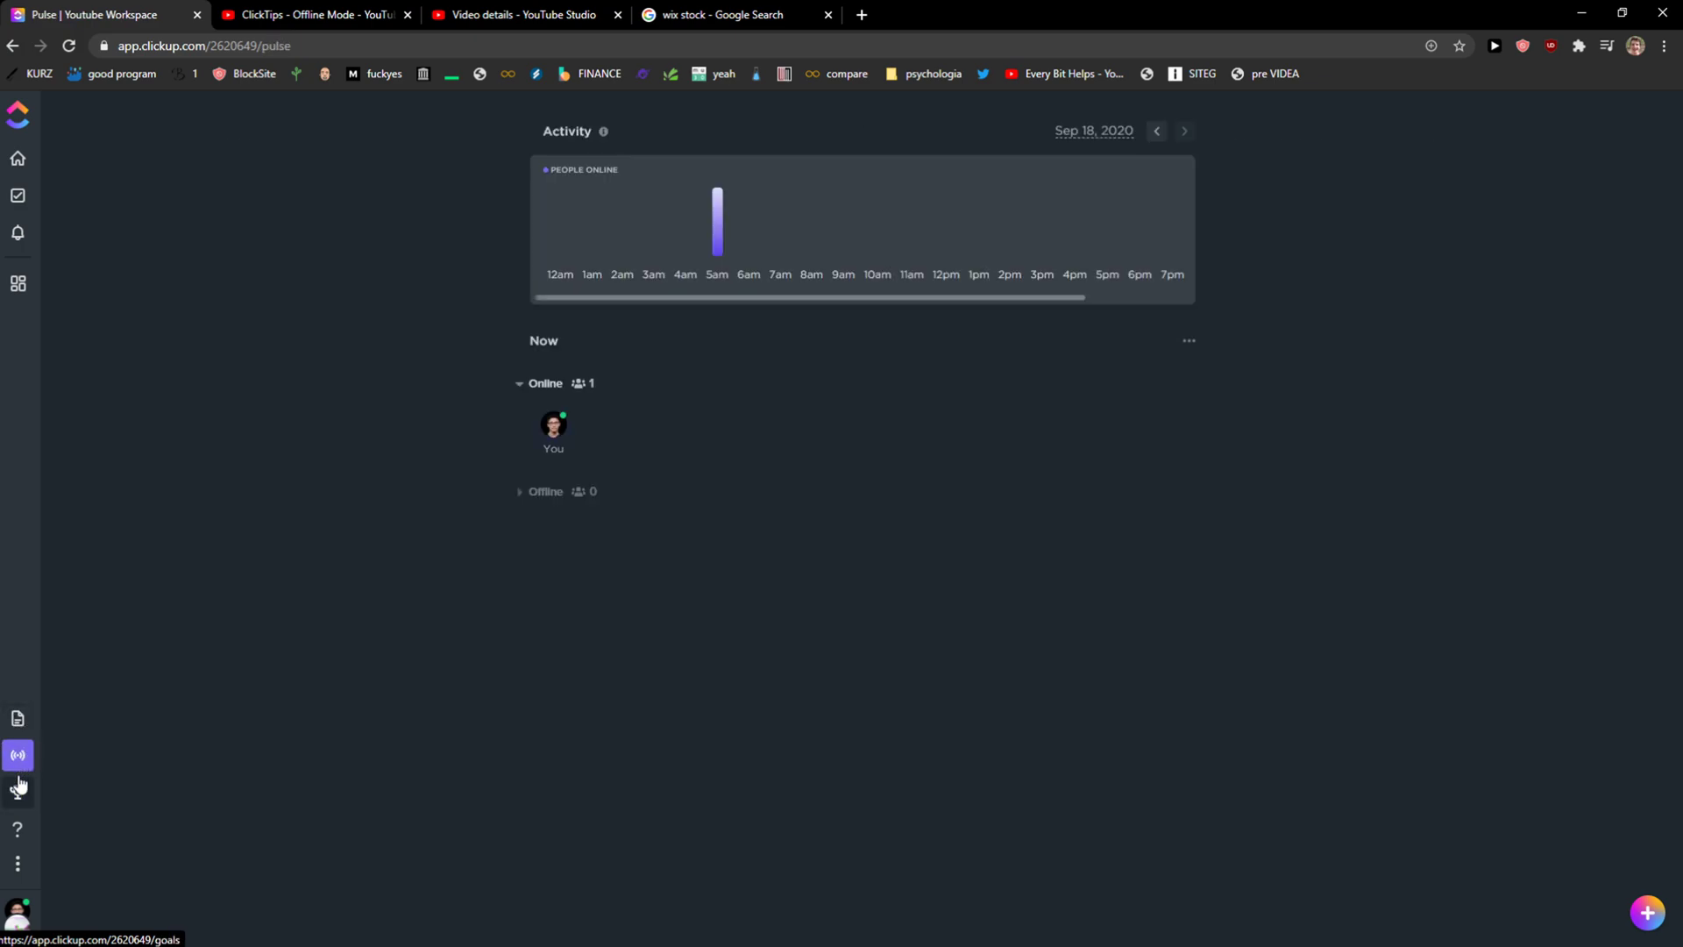
{"action": "left_click", "coordinate": [17, 789]}
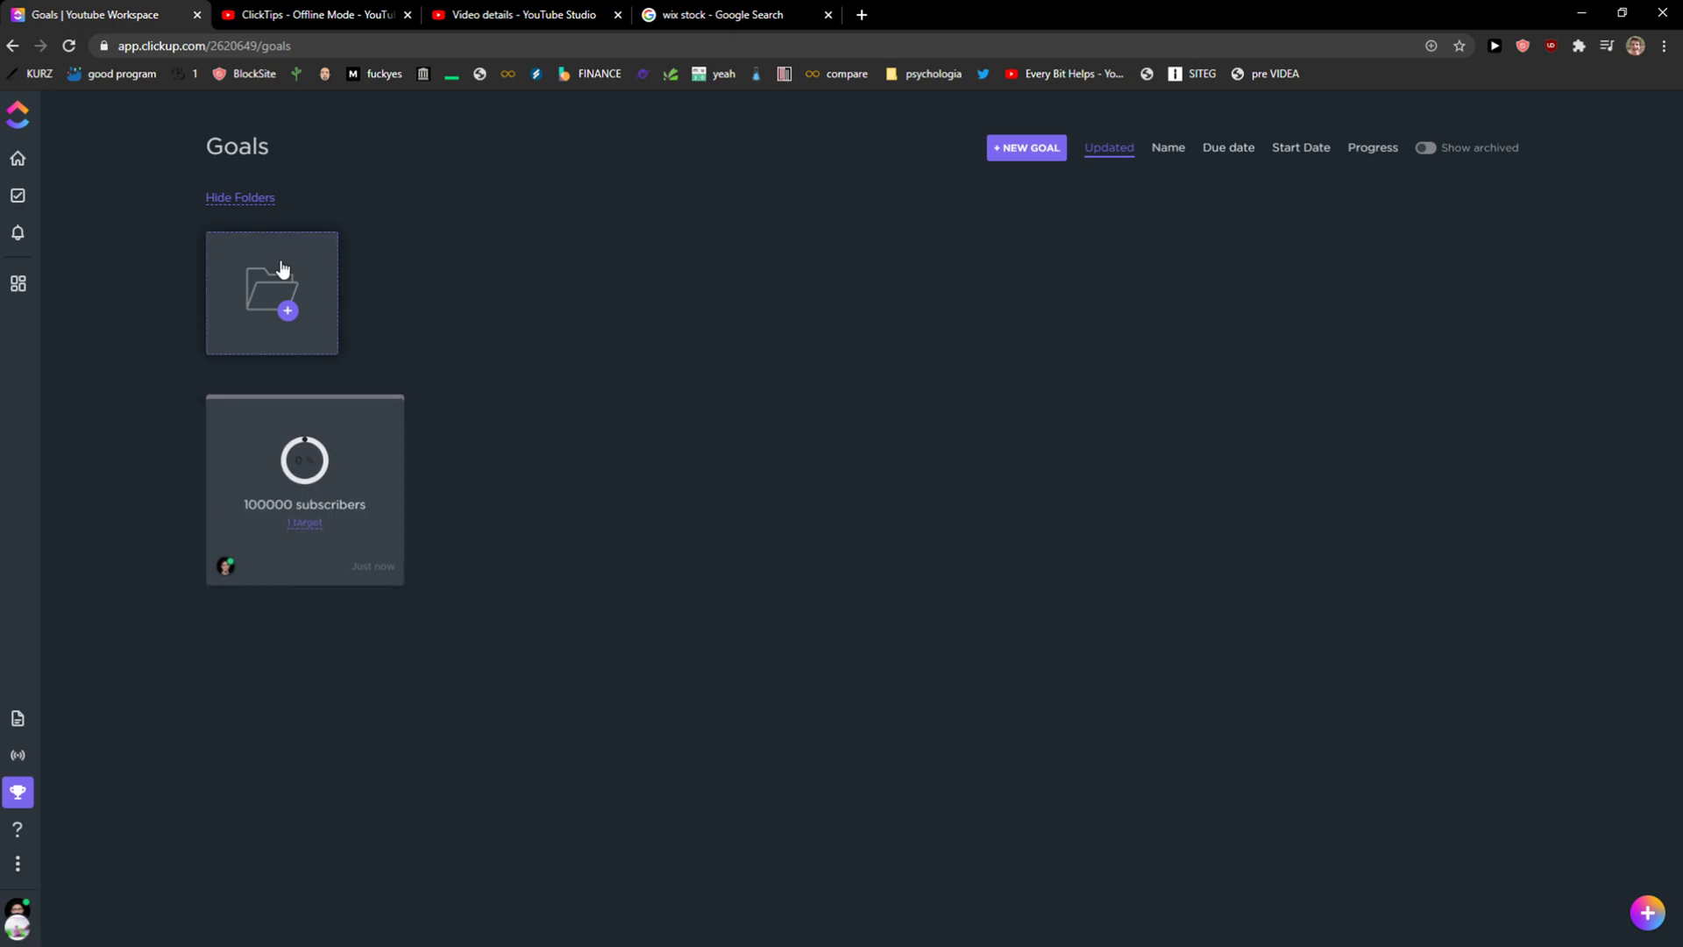
Open the "100000 subscribers" goal, read its description and show the actions available for the goal.
{"action": "left_click", "coordinate": [321, 483]}
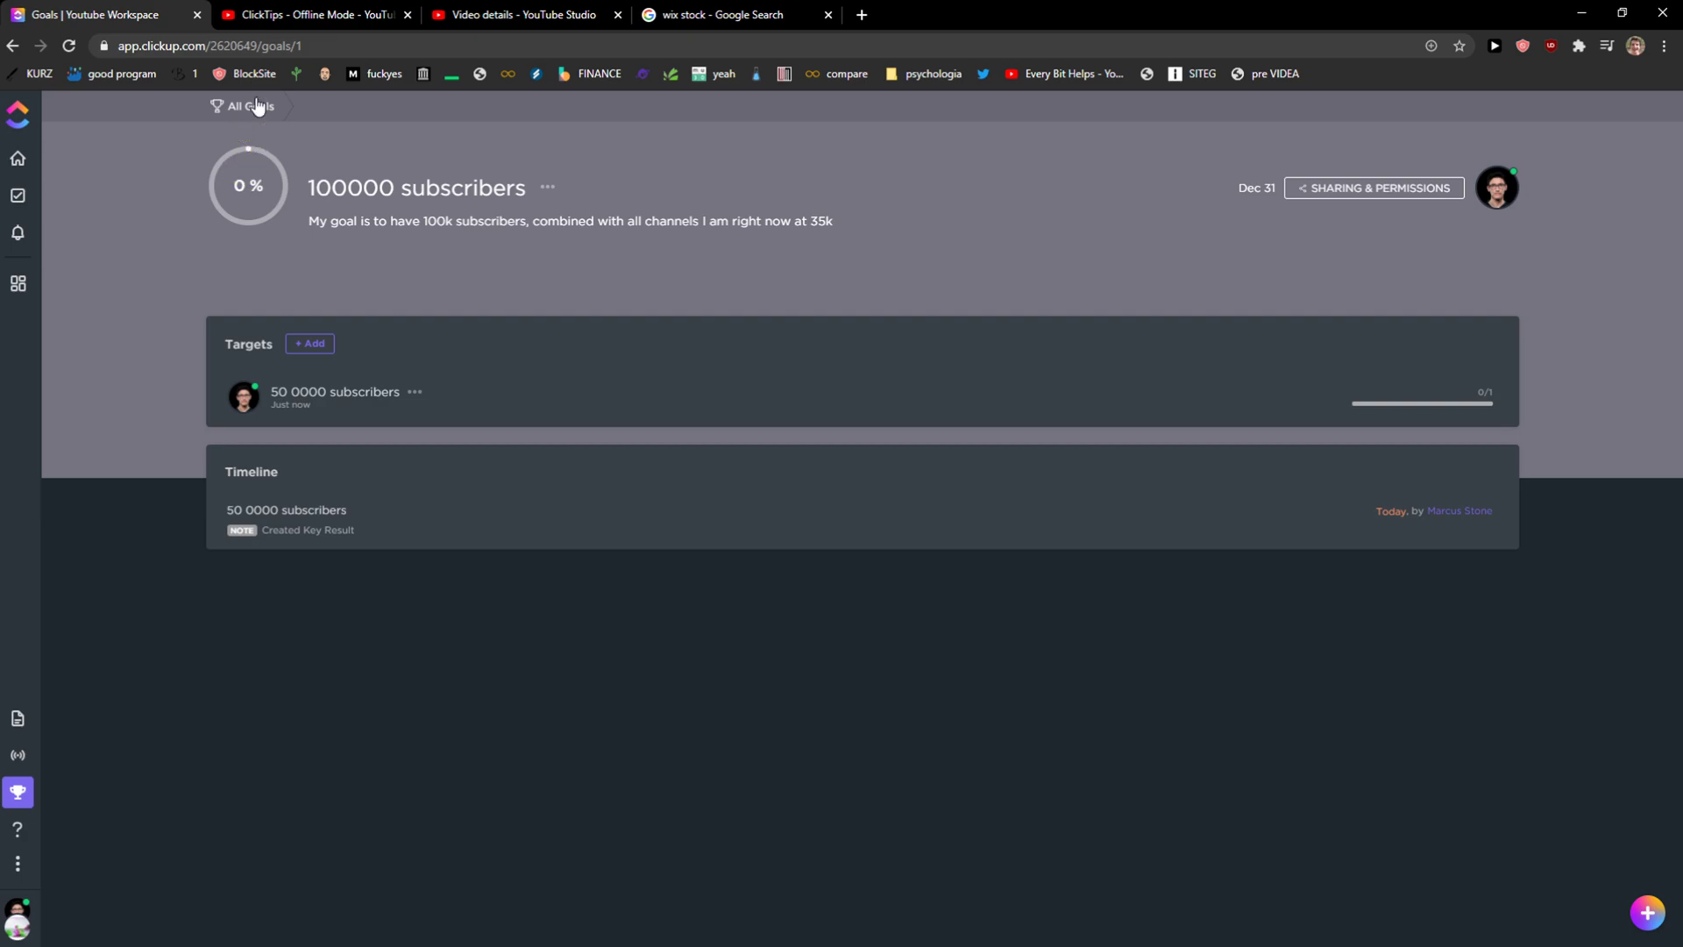
{"action": "left_click_drag", "start_coordinate": [390, 220], "coordinate": [528, 220]}
{"action": "left_click", "coordinate": [548, 188]}
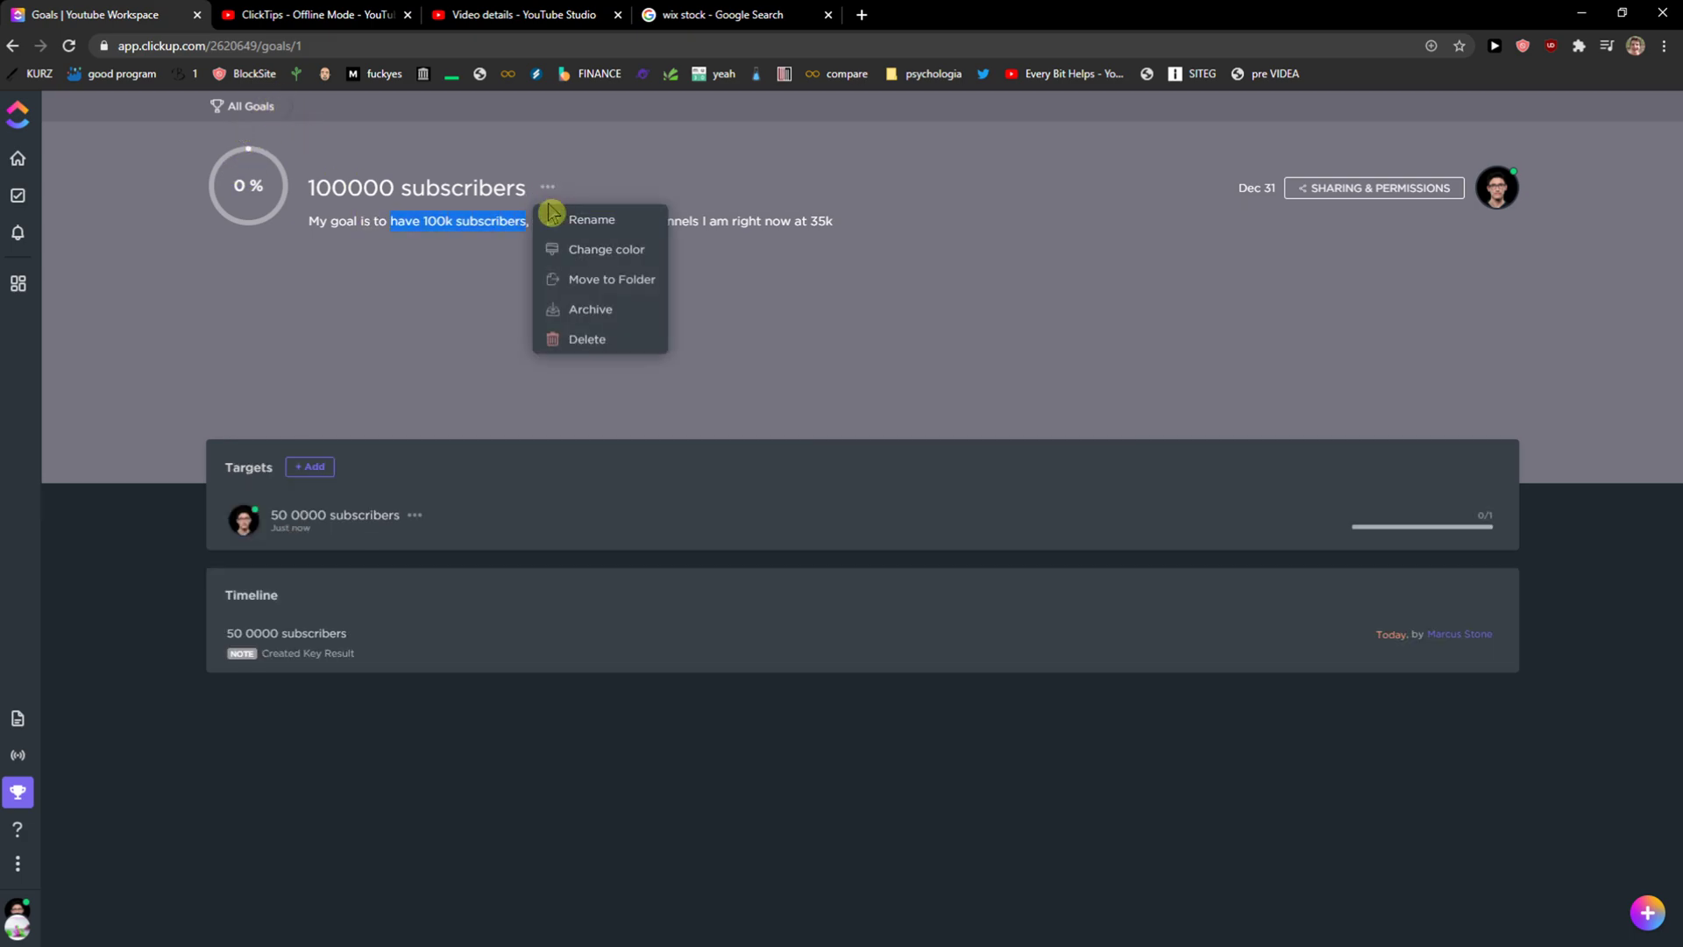
Return to the Goals overview and check the option for creating a goal folder.
{"action": "left_click", "coordinate": [673, 388]}
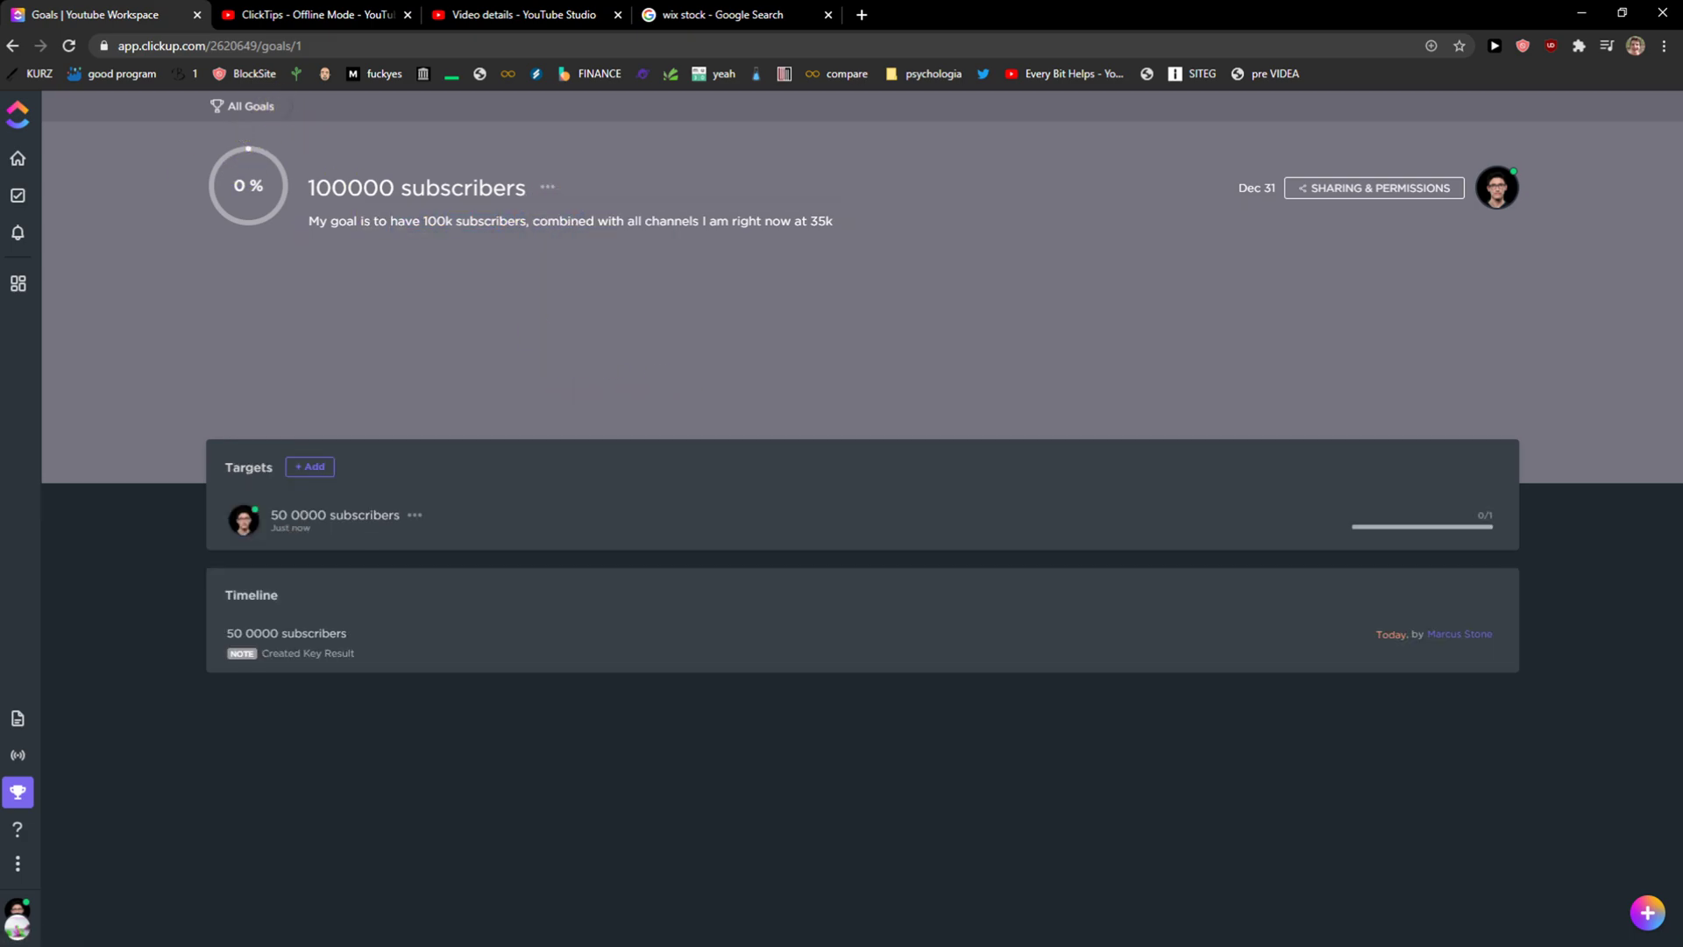
{"action": "left_click", "coordinate": [21, 46]}
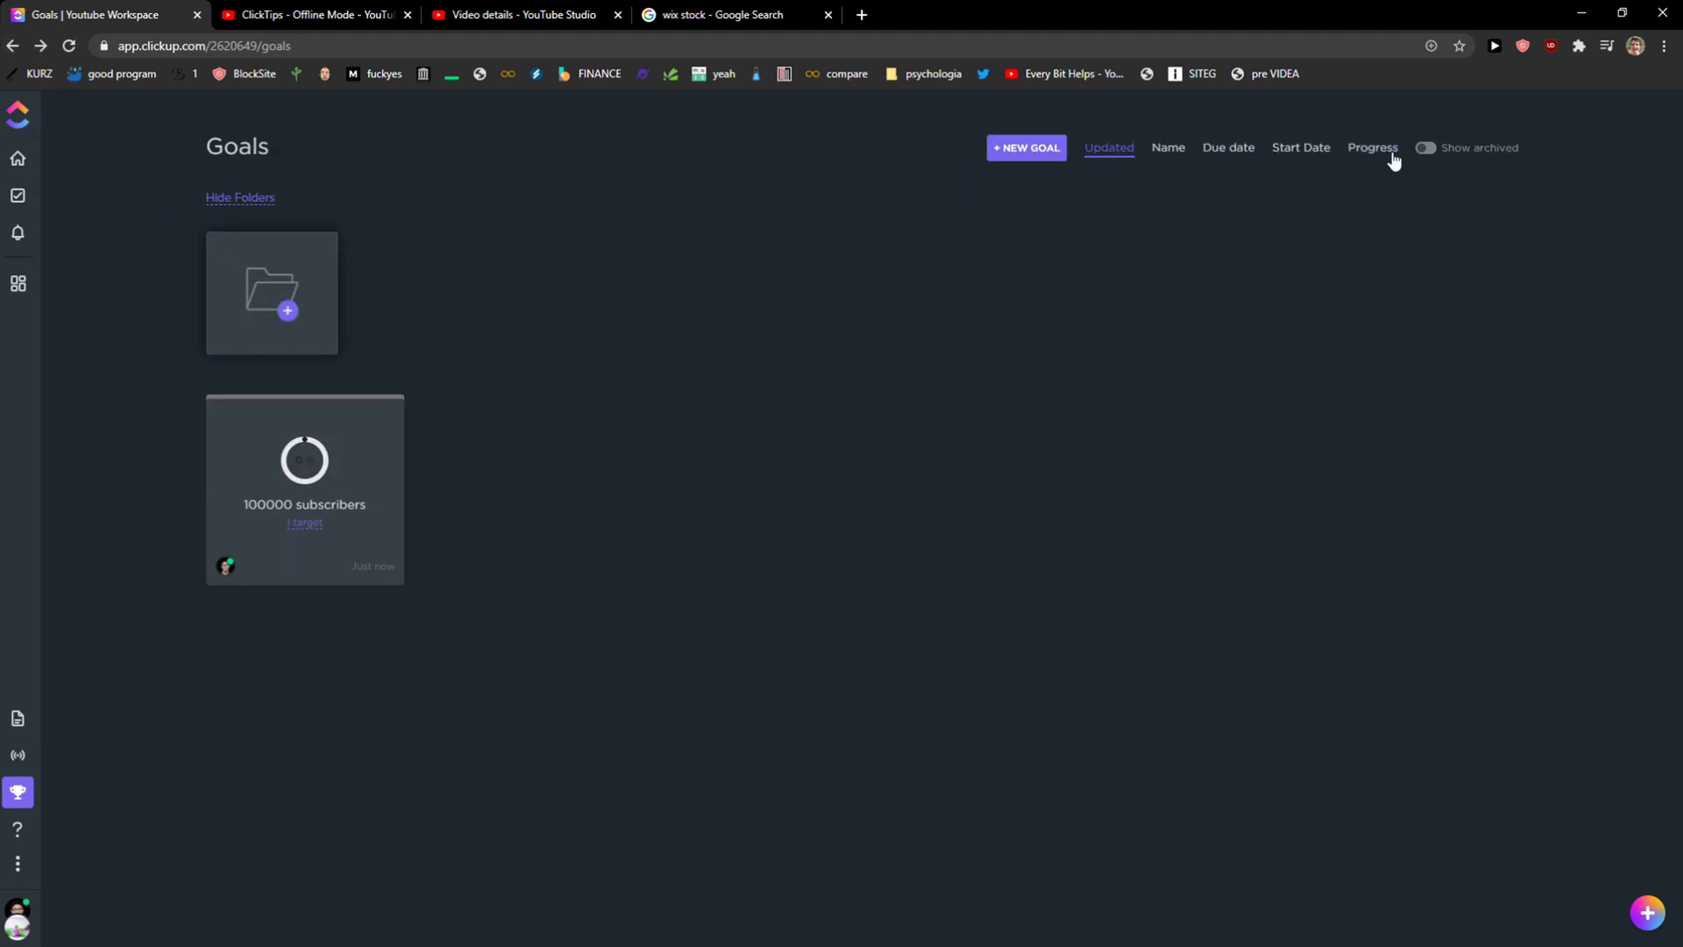
{"action": "left_click", "coordinate": [282, 275]}
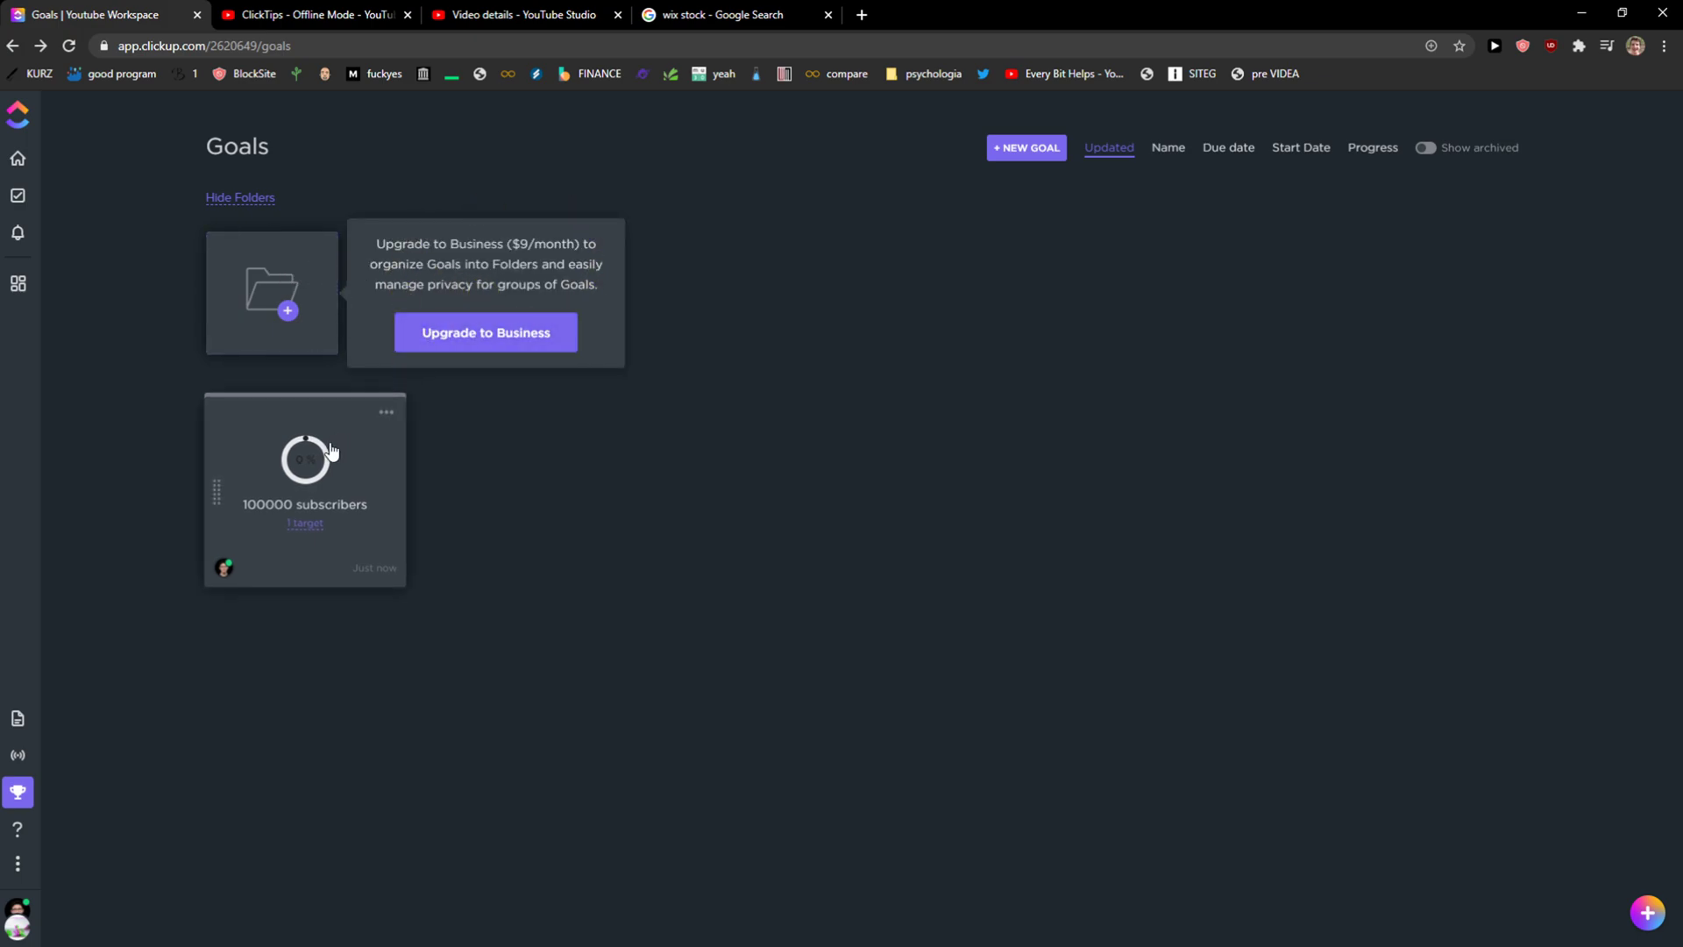
Reopen the "100000 subscribers" goal and look over its timeline and the option for adding another target.
{"action": "left_click", "coordinate": [309, 452]}
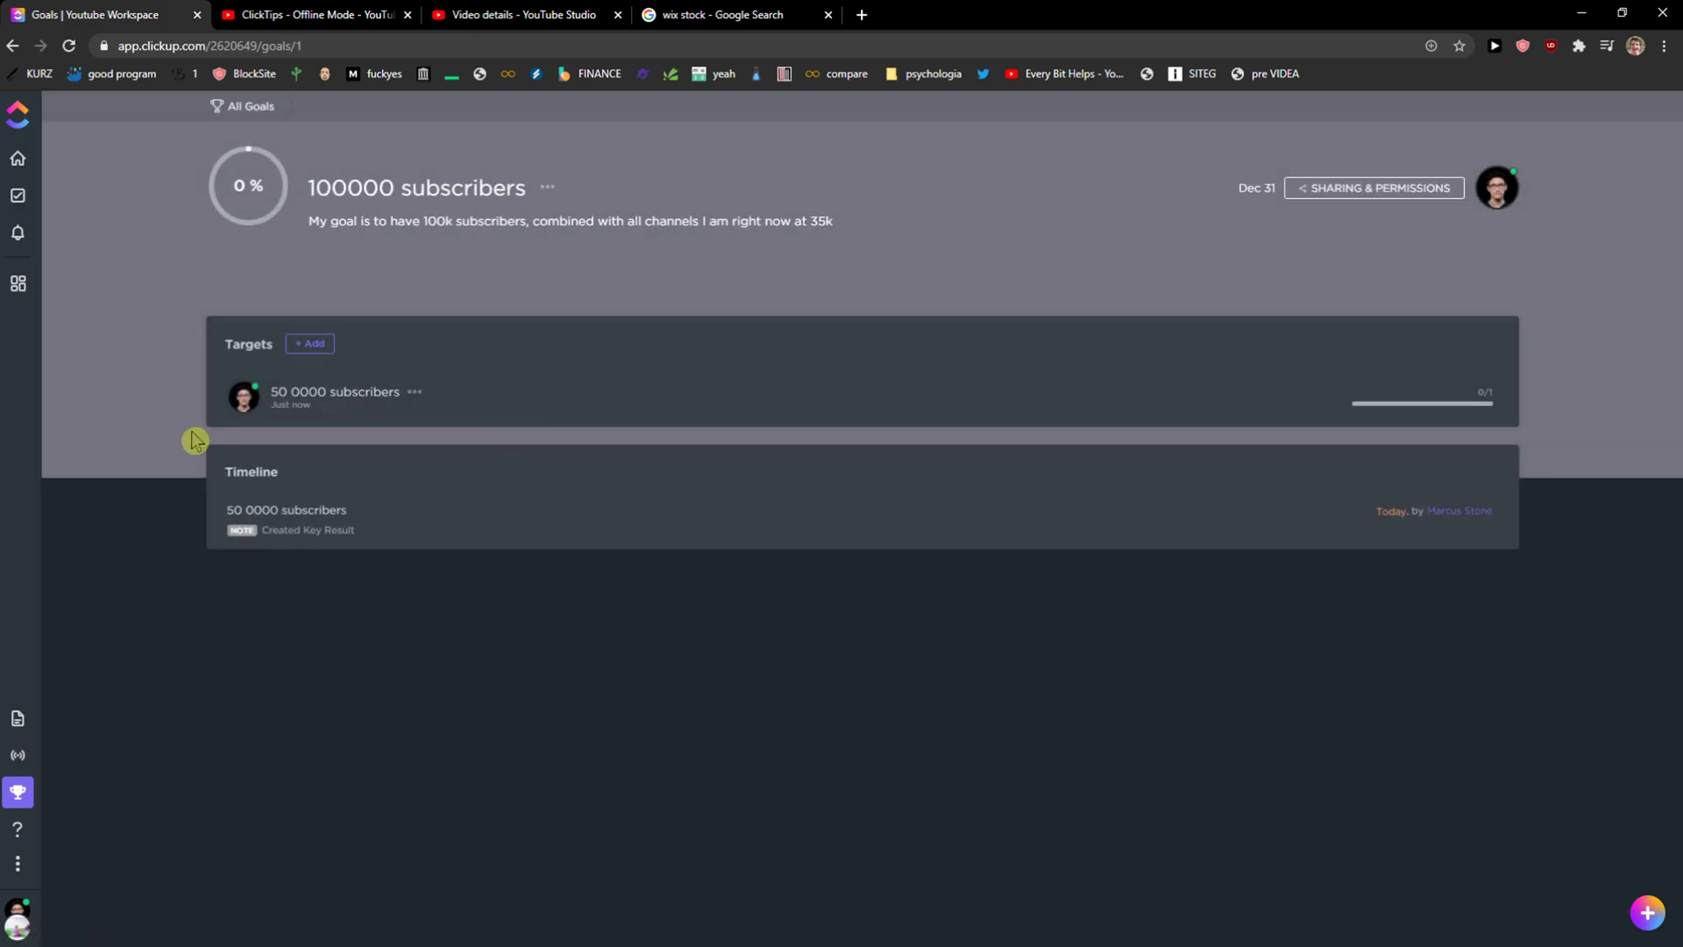
{"action": "left_click_drag", "start_coordinate": [259, 471], "coordinate": [263, 469]}
{"action": "left_click", "coordinate": [1406, 527]}
{"action": "left_click", "coordinate": [311, 344]}
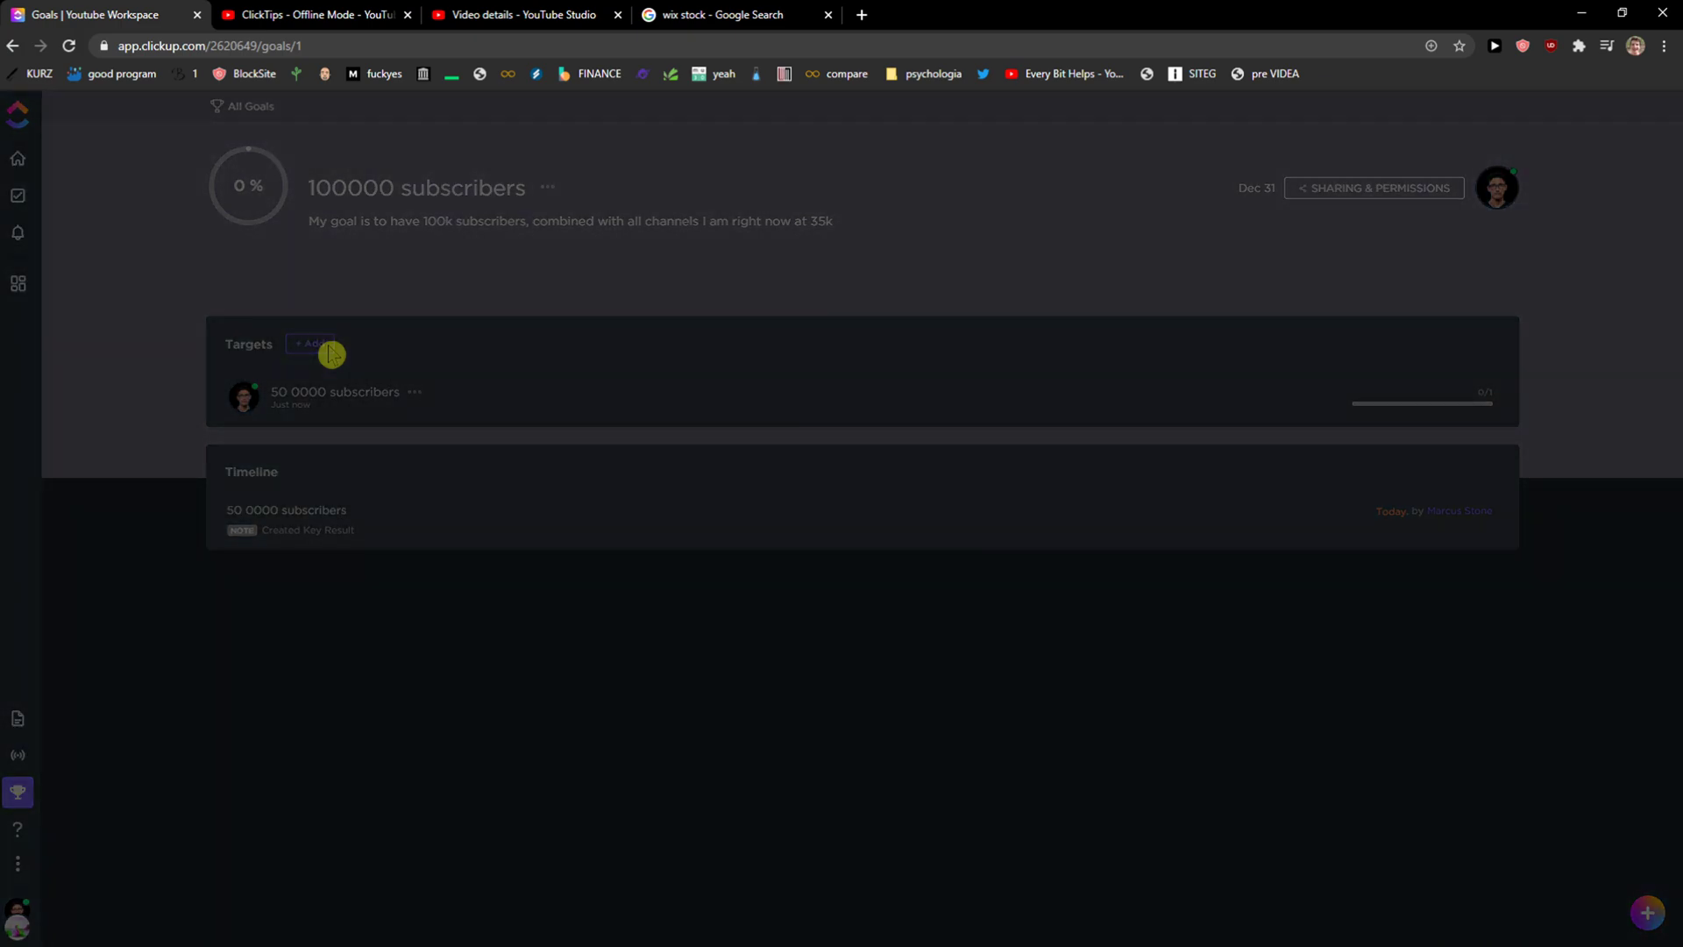
{"action": "left_click", "coordinate": [989, 435]}
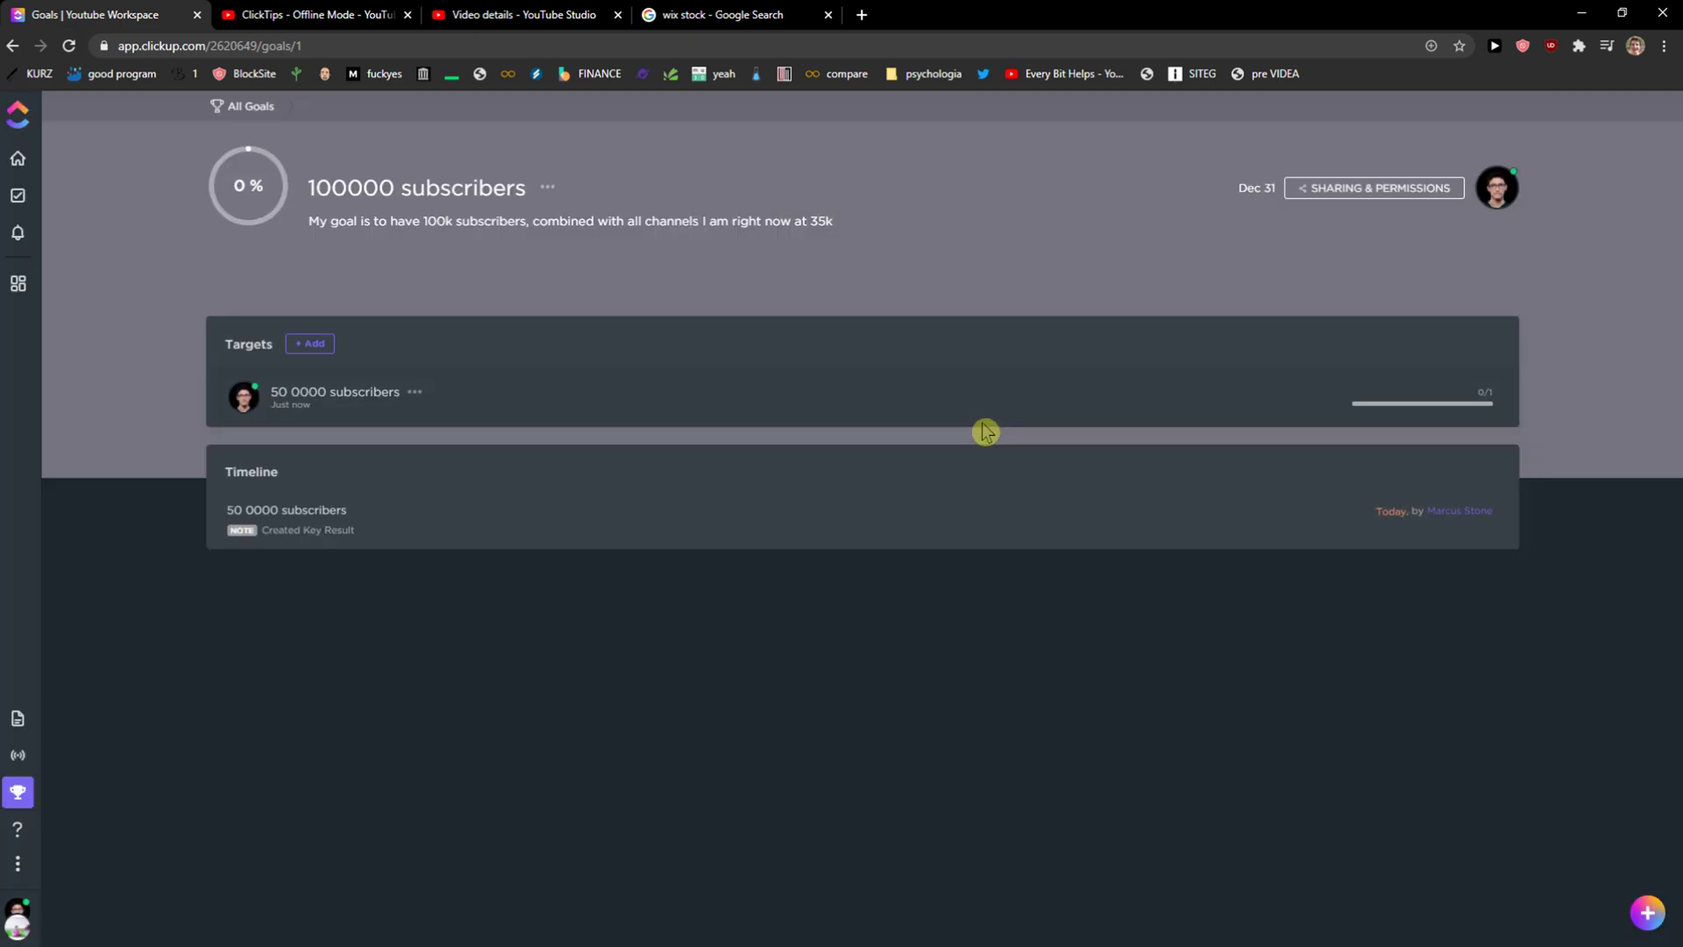
Open the "50 0000 subscribers" target for editing and try to save it without adding tasks or lists.
{"action": "left_click", "coordinate": [414, 396]}
{"action": "left_click", "coordinate": [444, 425]}
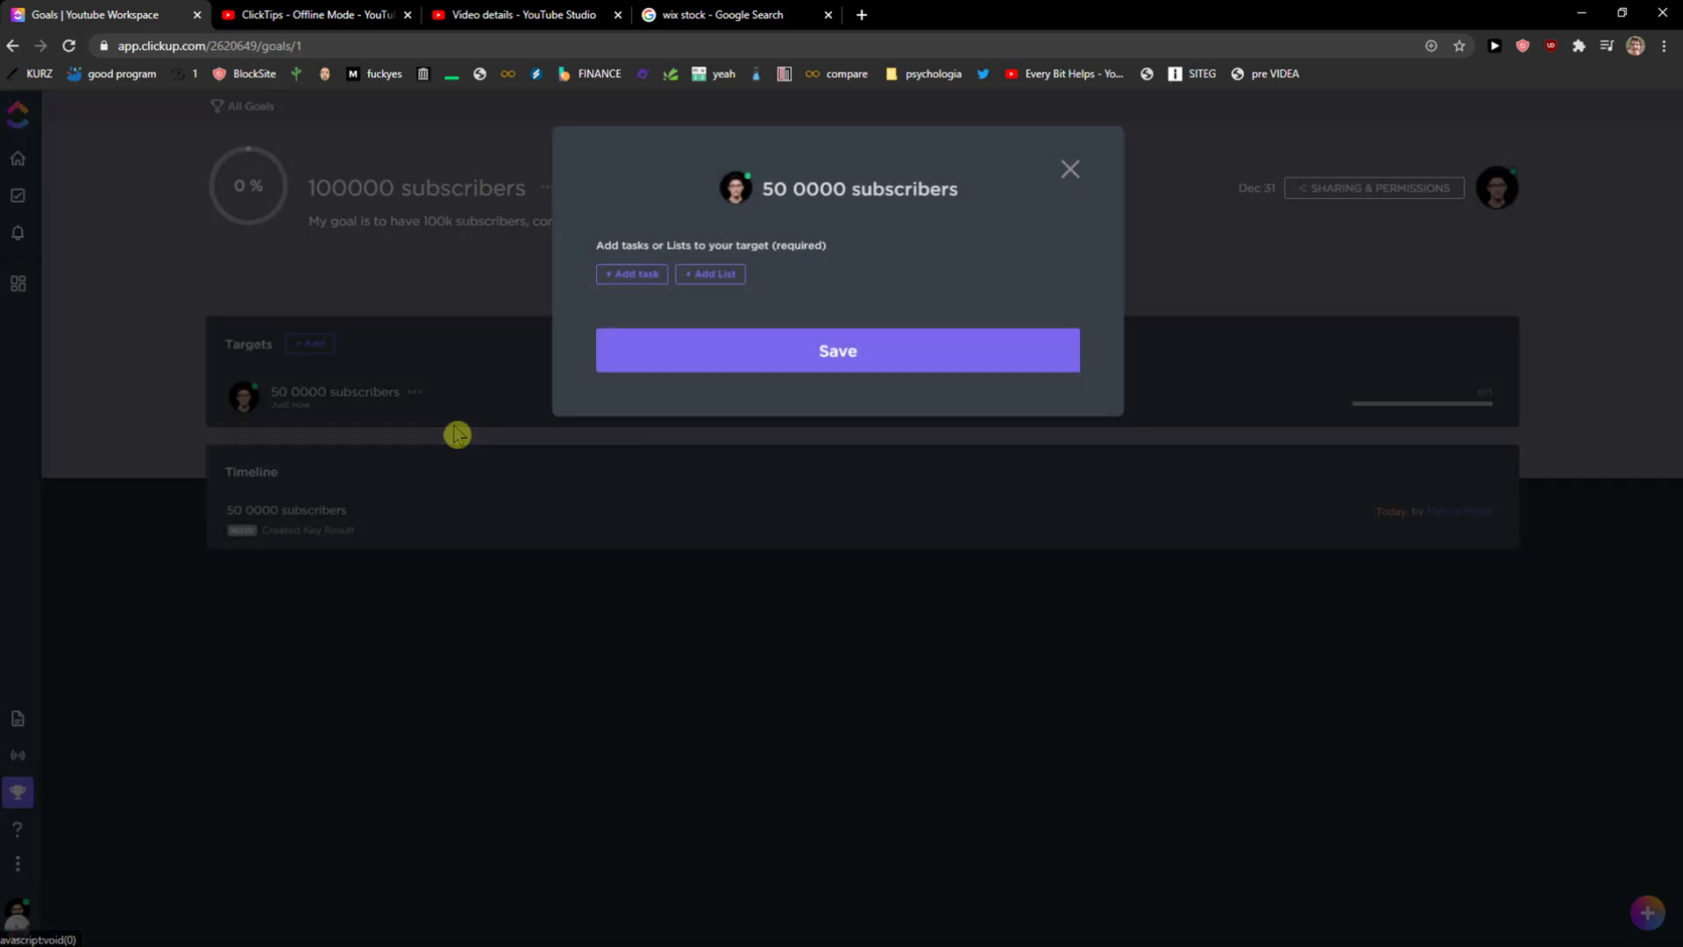
{"action": "left_click", "coordinate": [785, 349]}
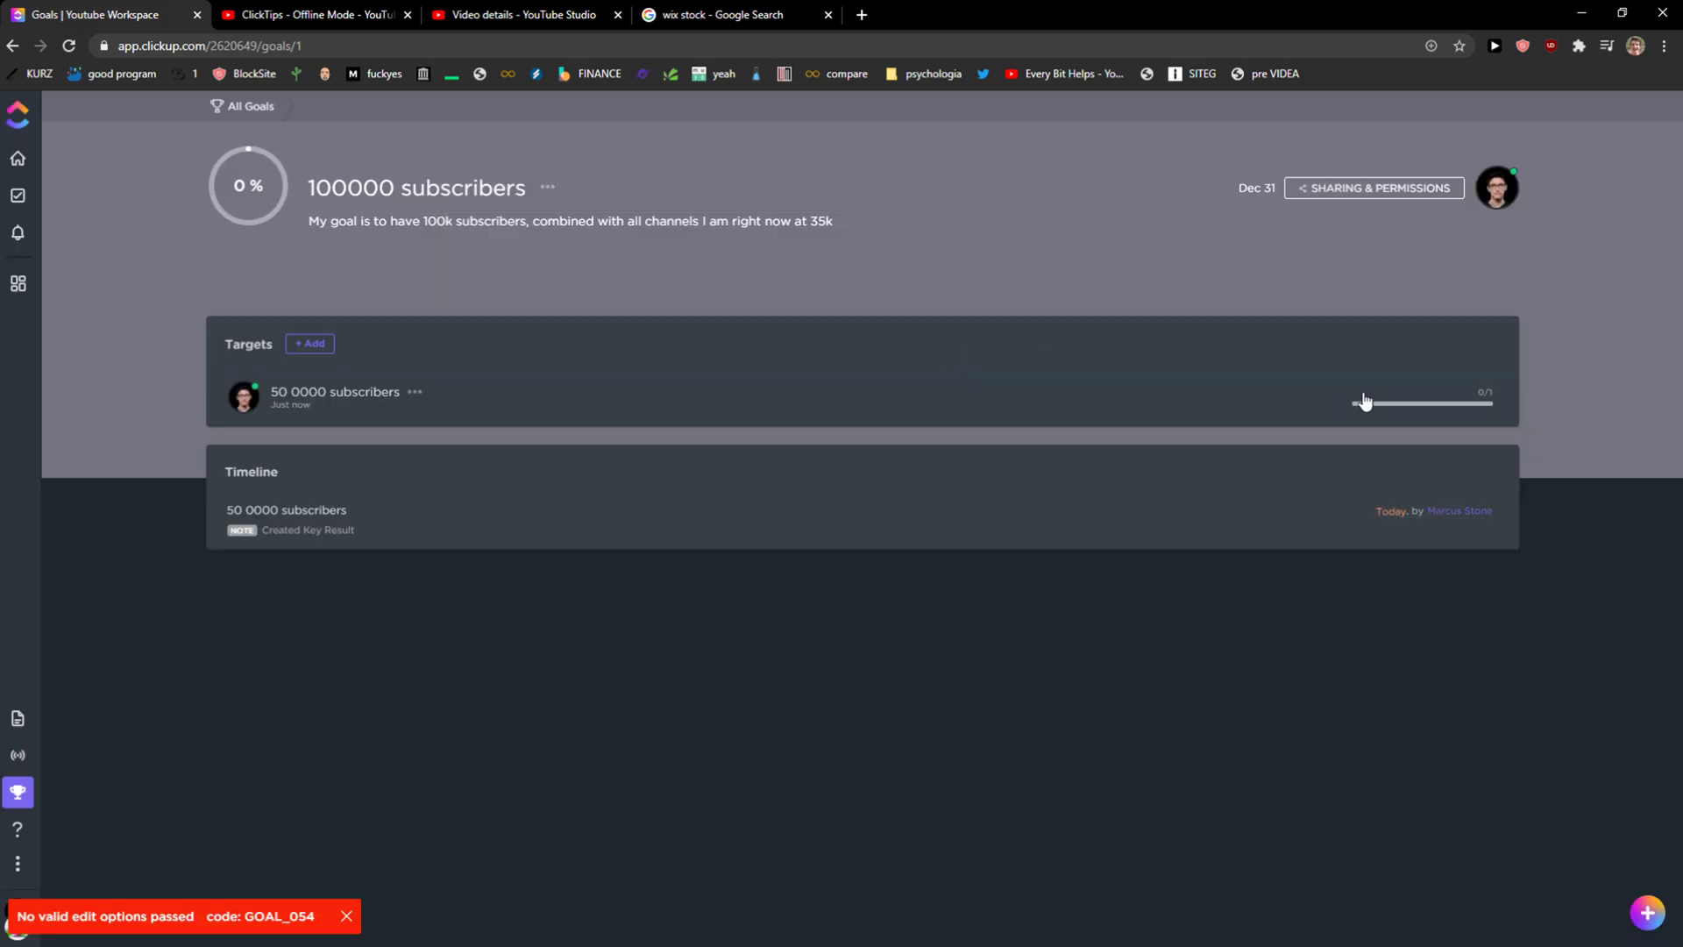
Update the progress of the "50 0000 subscribers" target to Finished and review the goal's timeline.
{"action": "left_click", "coordinate": [1417, 400]}
{"action": "left_click", "coordinate": [1306, 398]}
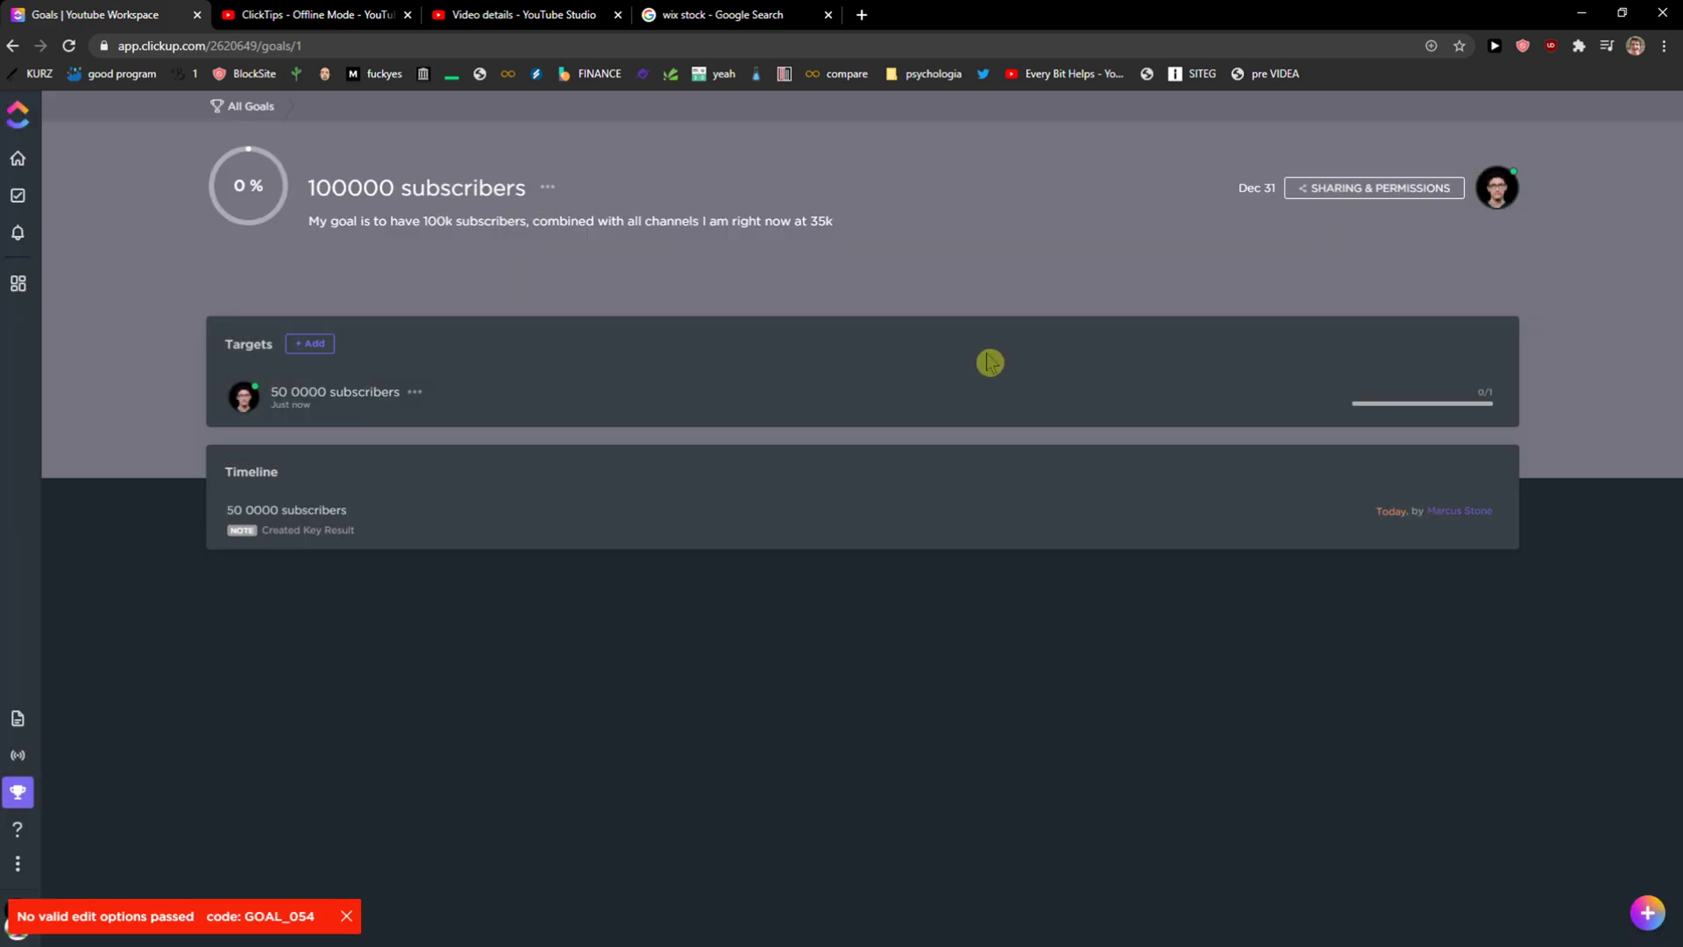
{"action": "left_click", "coordinate": [1430, 401]}
{"action": "left_click", "coordinate": [881, 344]}
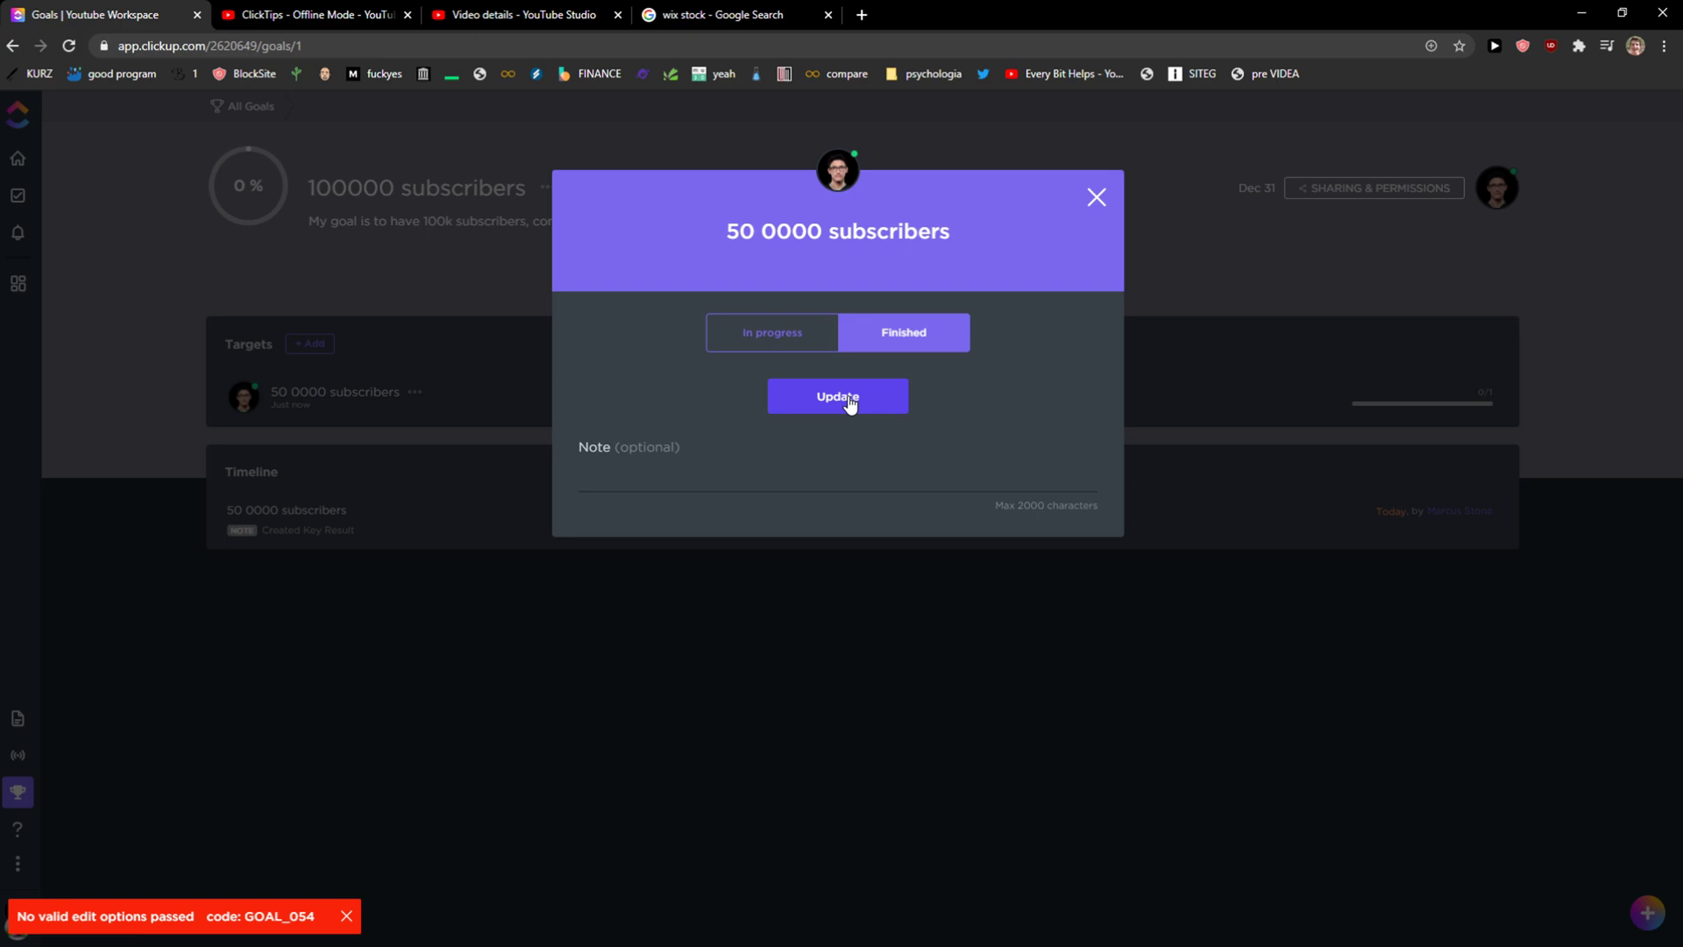
{"action": "left_click", "coordinate": [847, 398]}
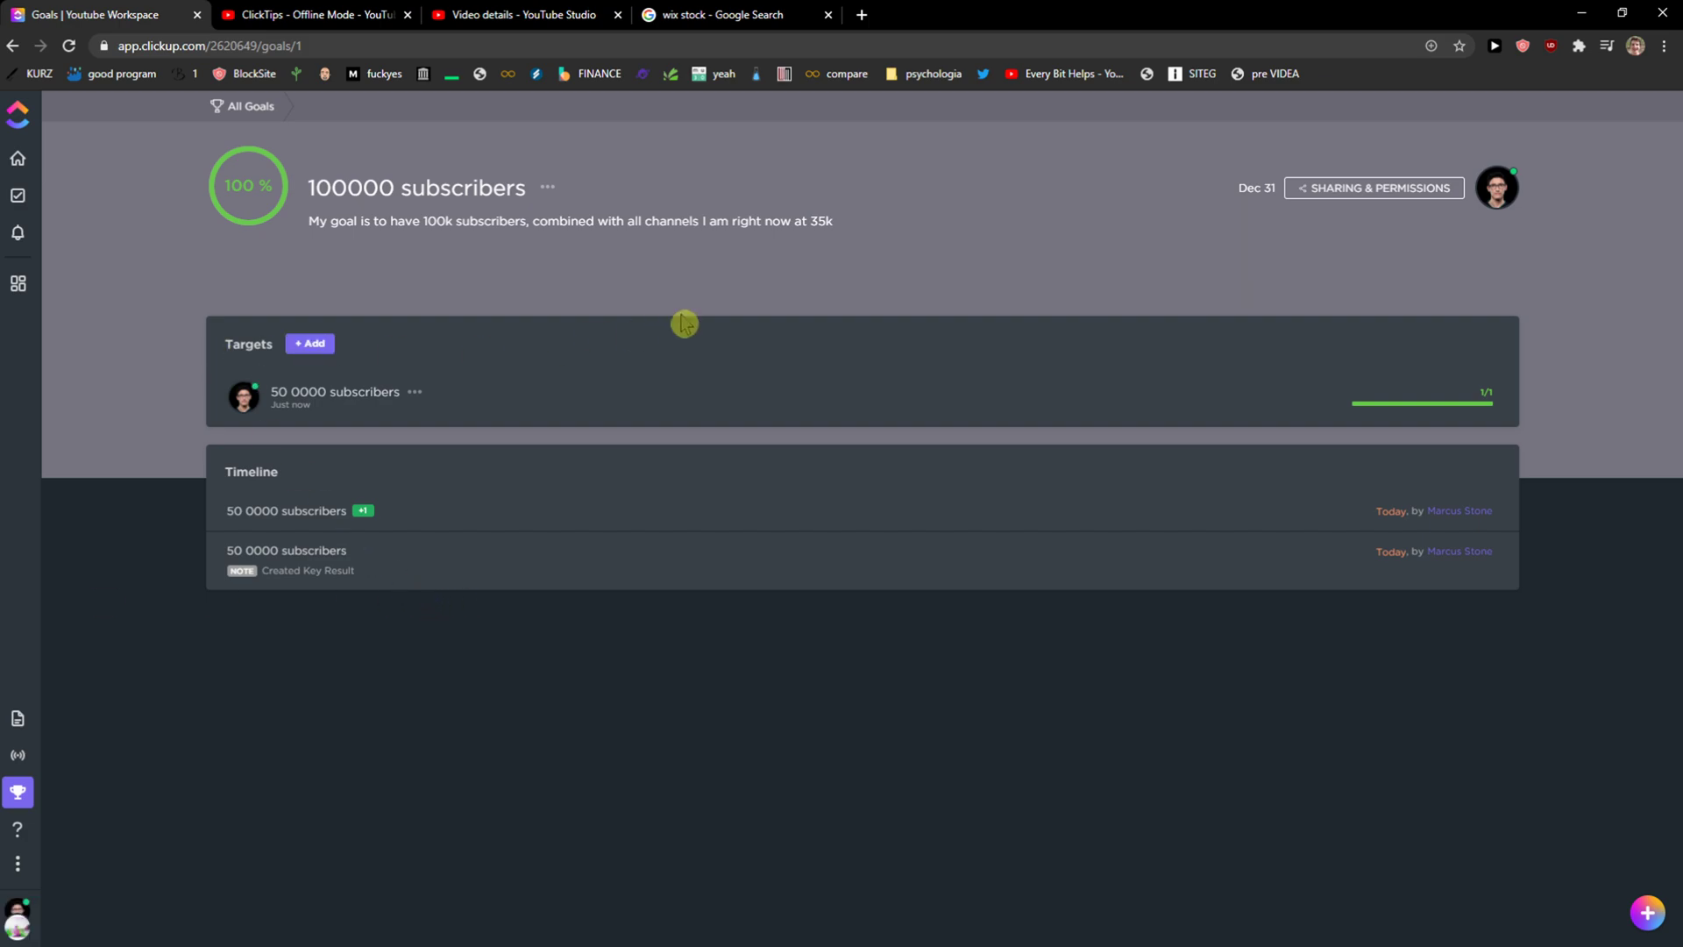
{"action": "key", "text": "ctrl+a"}
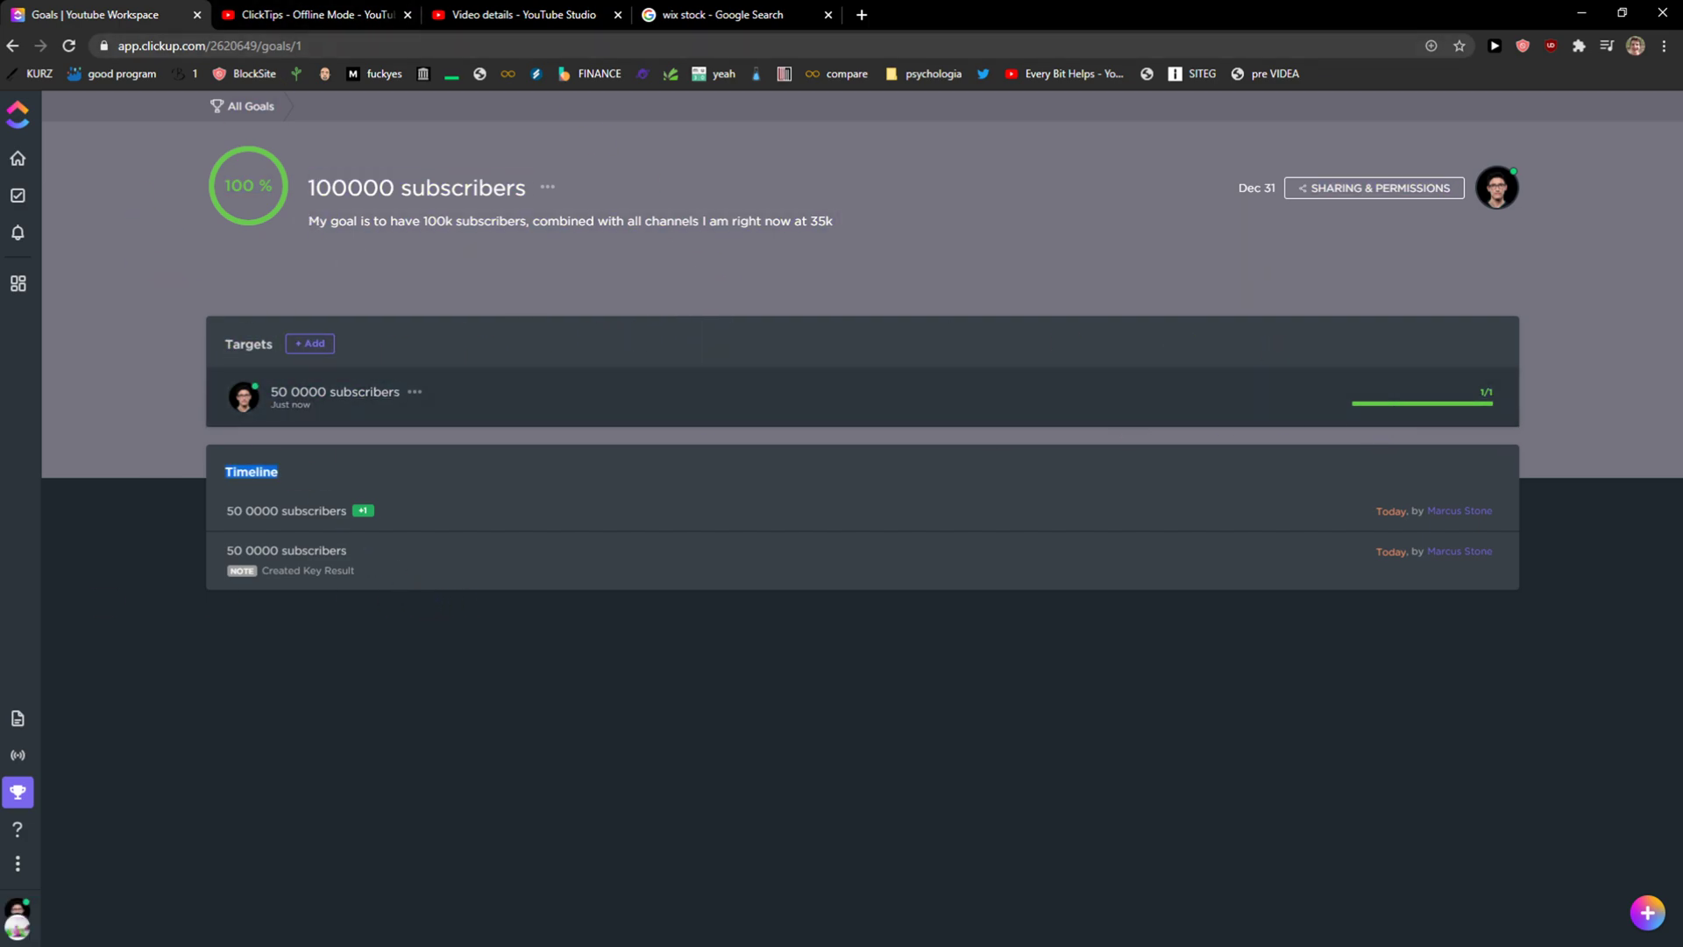